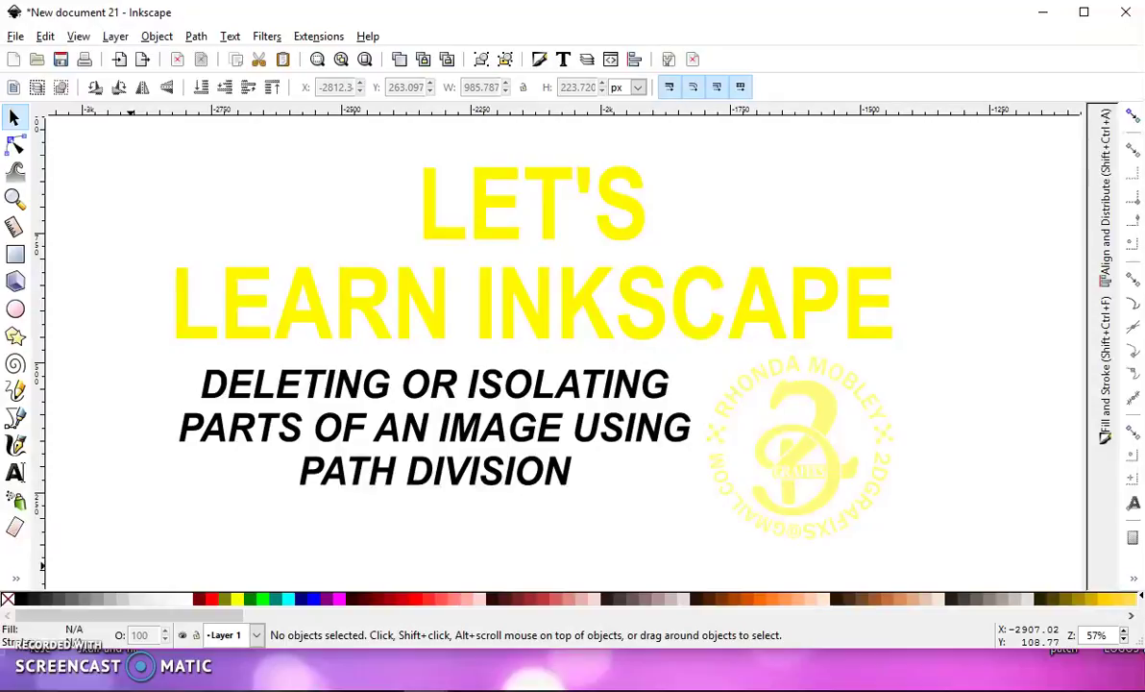
Duplicate the leaping fish and drag the copy to the right of the original
key("5")
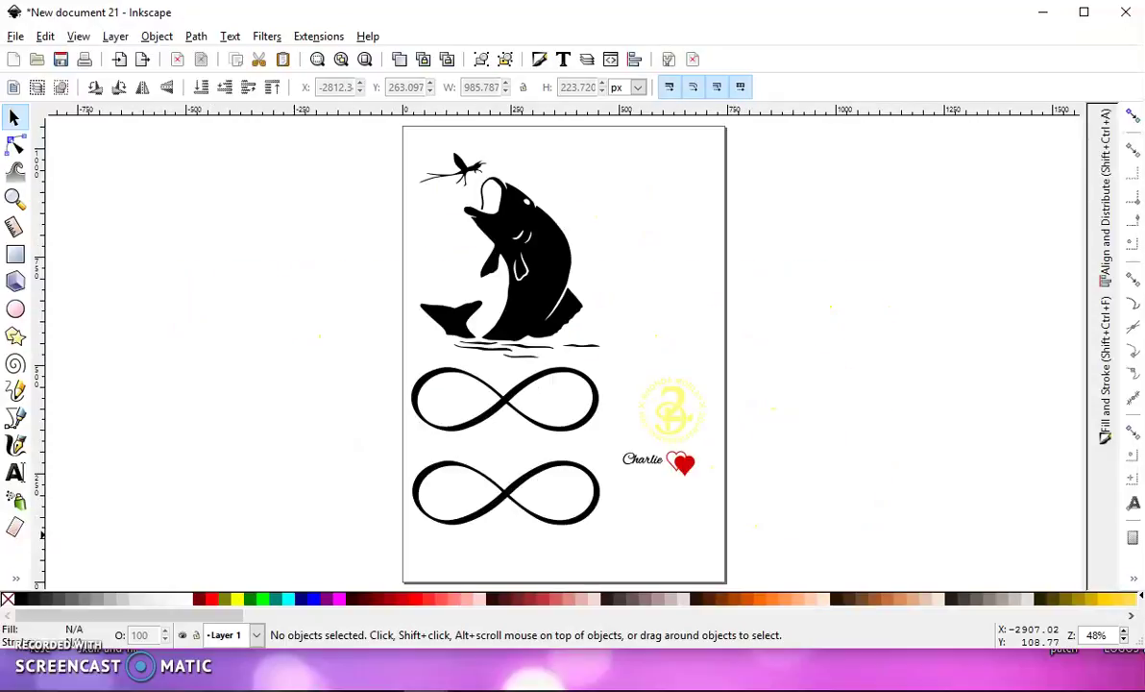
left_click(550, 245)
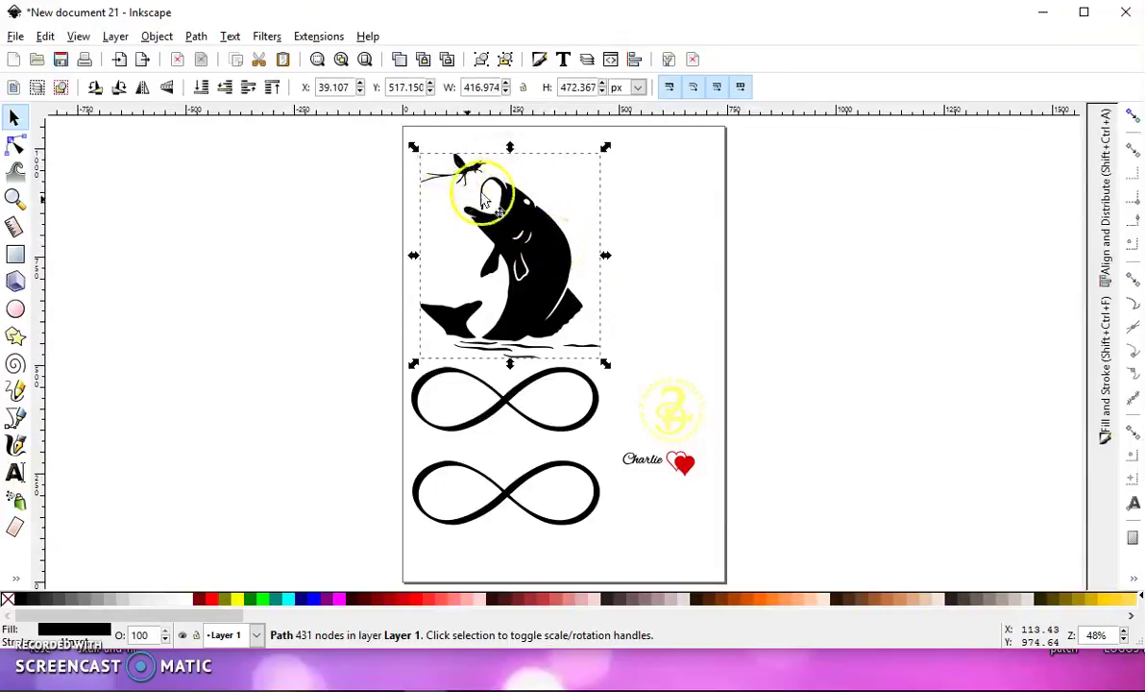
right_click(542, 255)
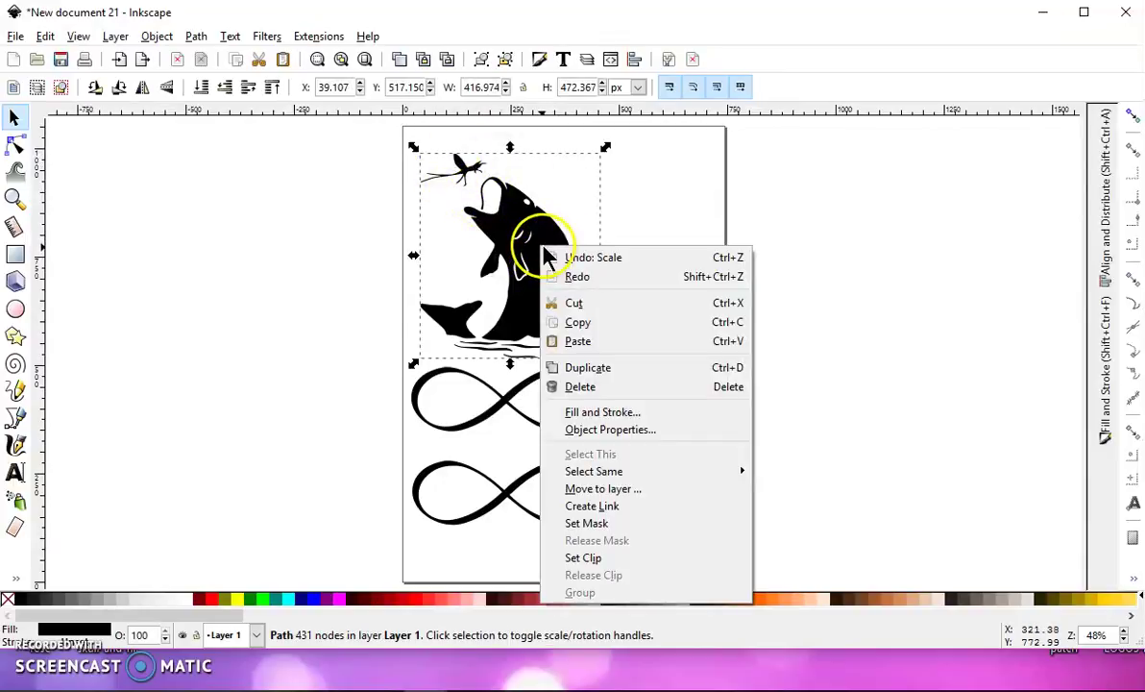
left_click(626, 370)
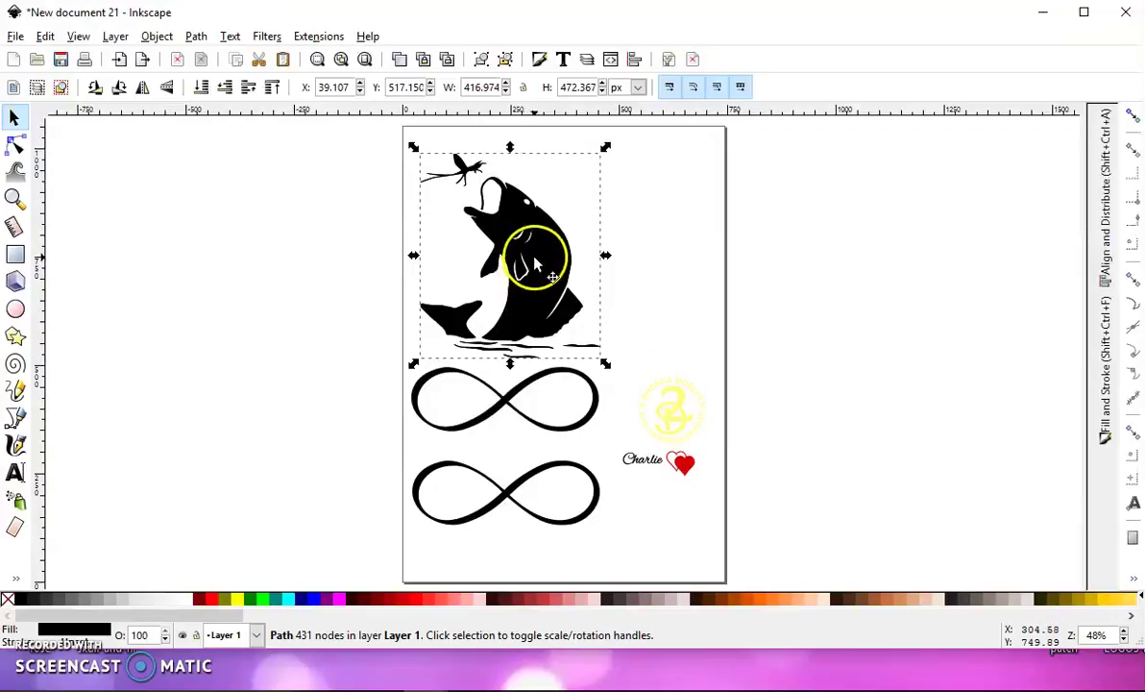
left_click_drag(538, 260, 735, 268)
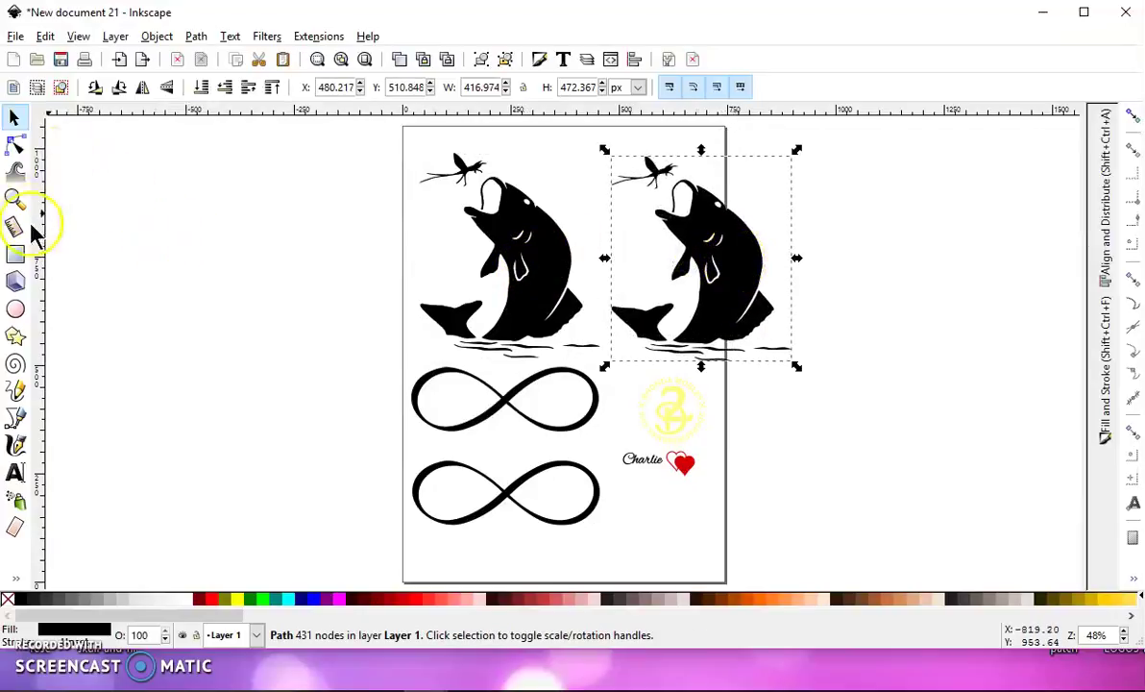
Toggle selection between the copy and the original fish, ending with the original selected
left_click(72, 312)
left_click(520, 236)
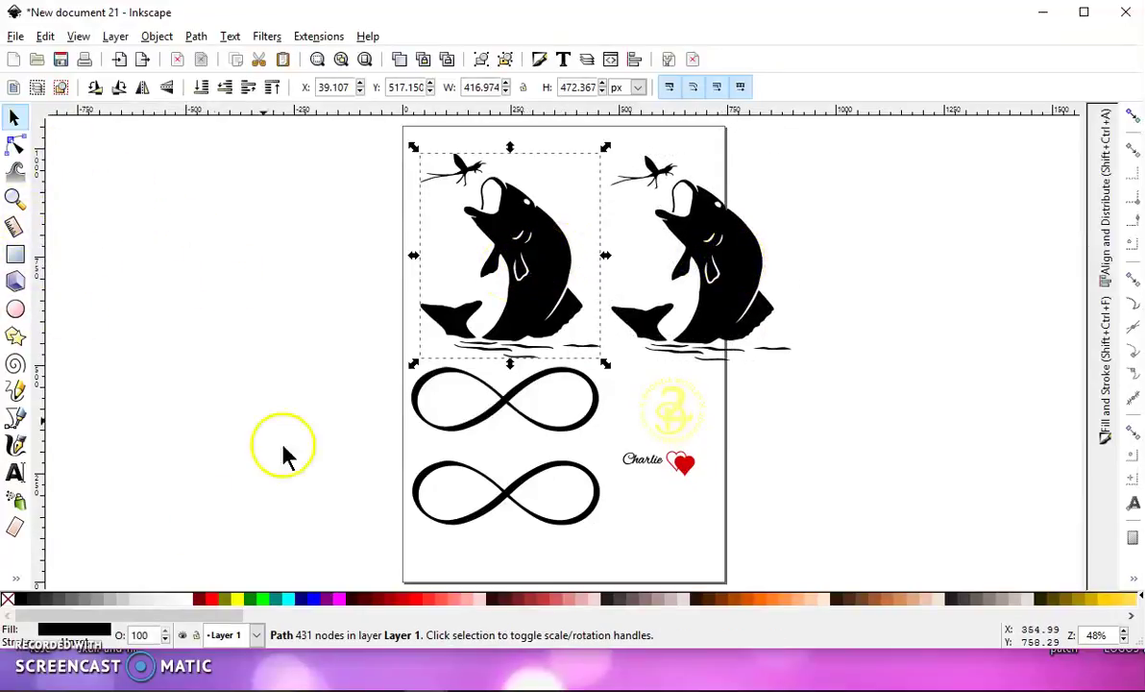
left_click(735, 228)
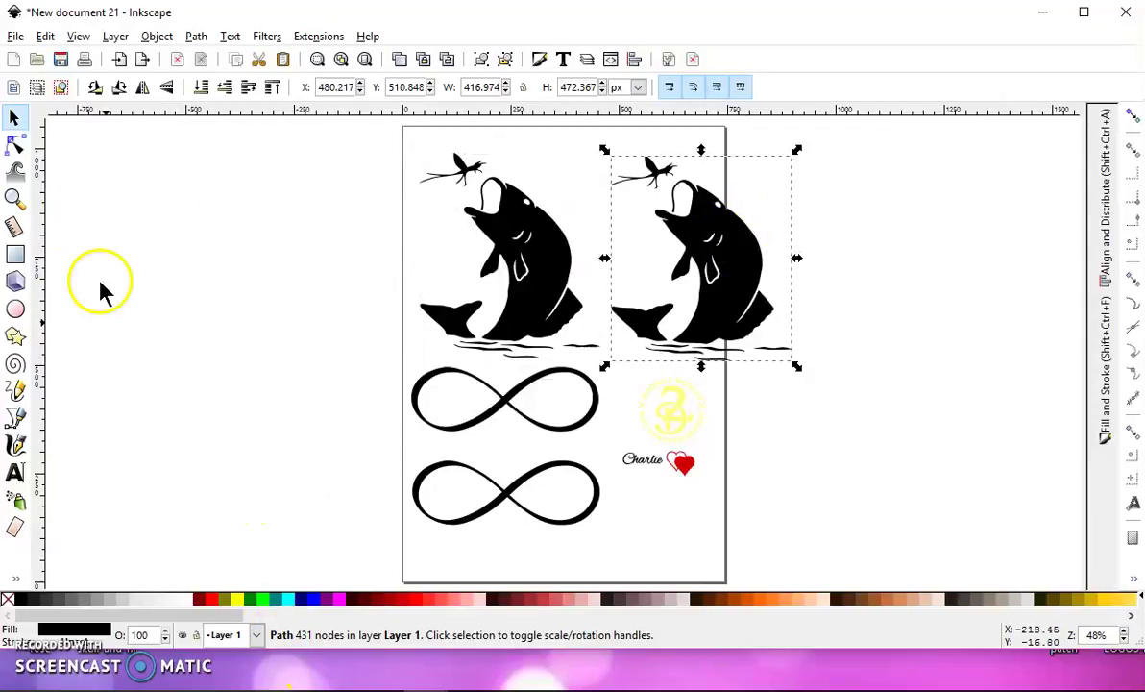
left_click(571, 235)
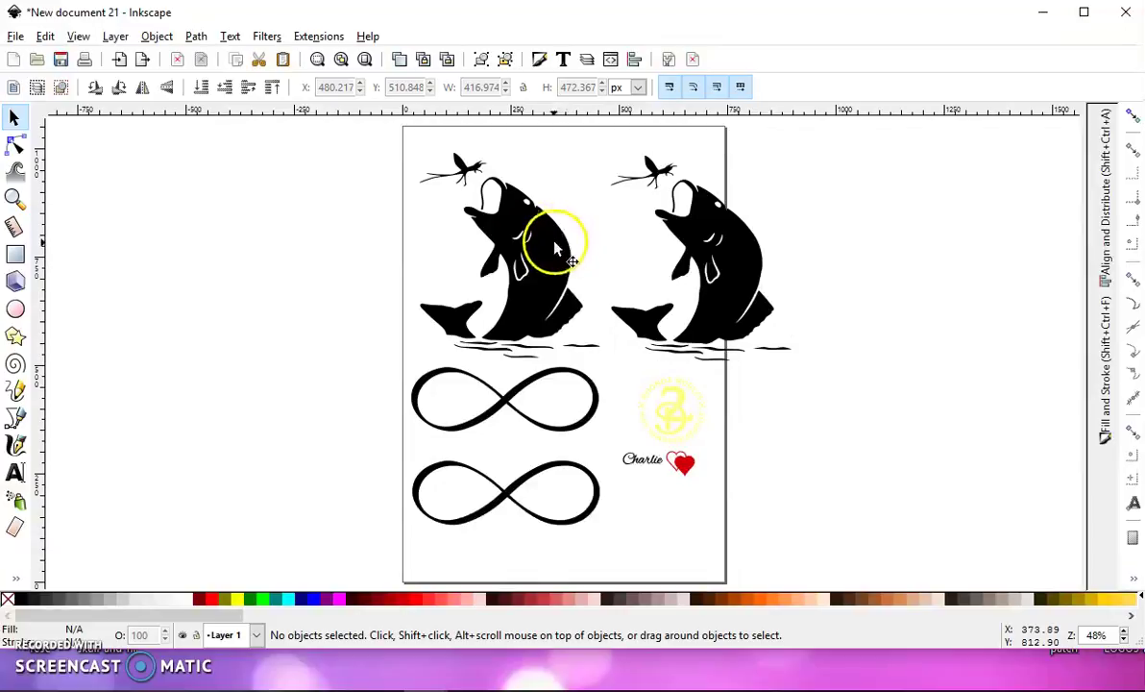
left_click(554, 248)
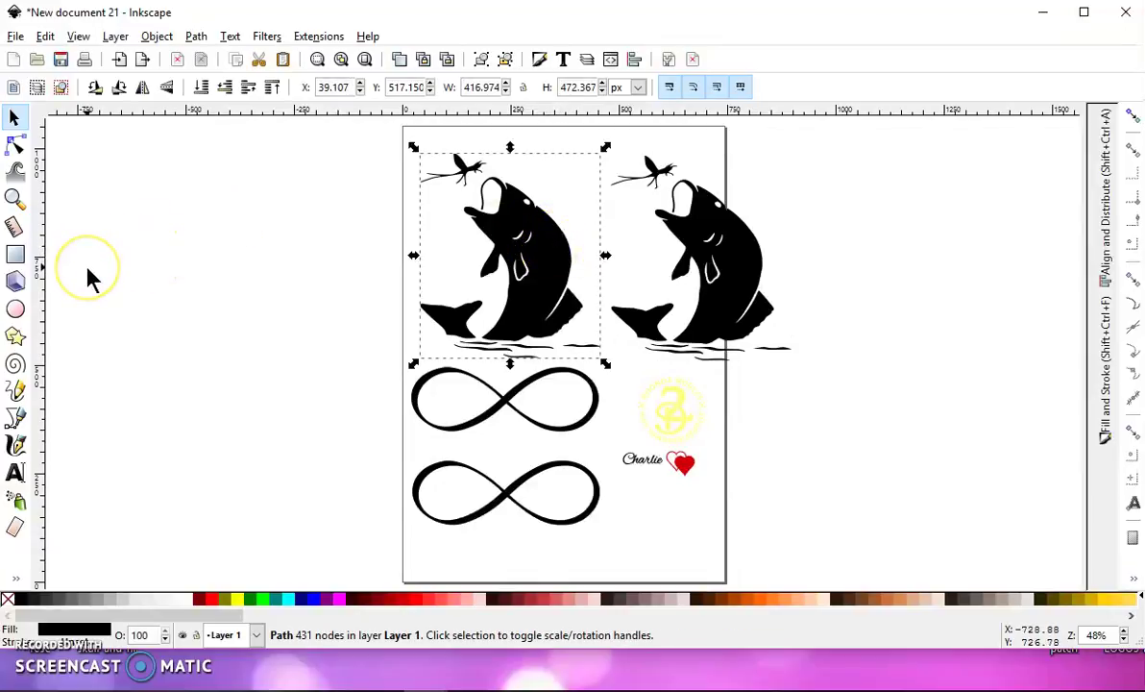
left_click(15, 308)
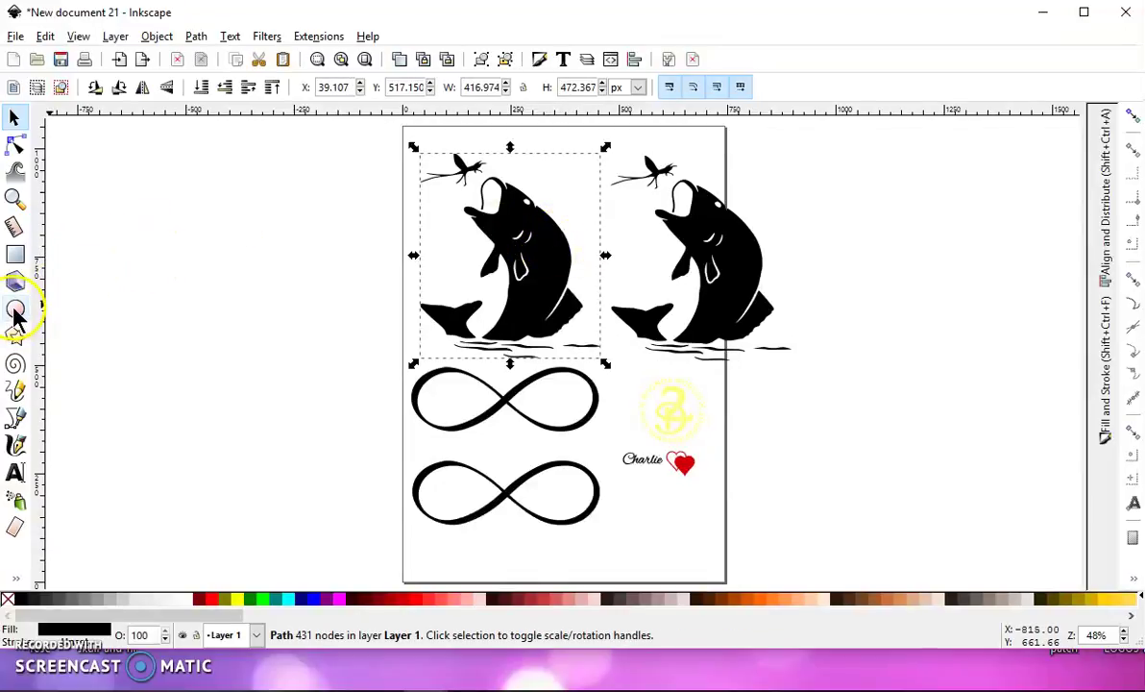
Draw an ellipse over the fly, convert it to a path, and subtract it from the original fish
left_click_drag(392, 131, 488, 195)
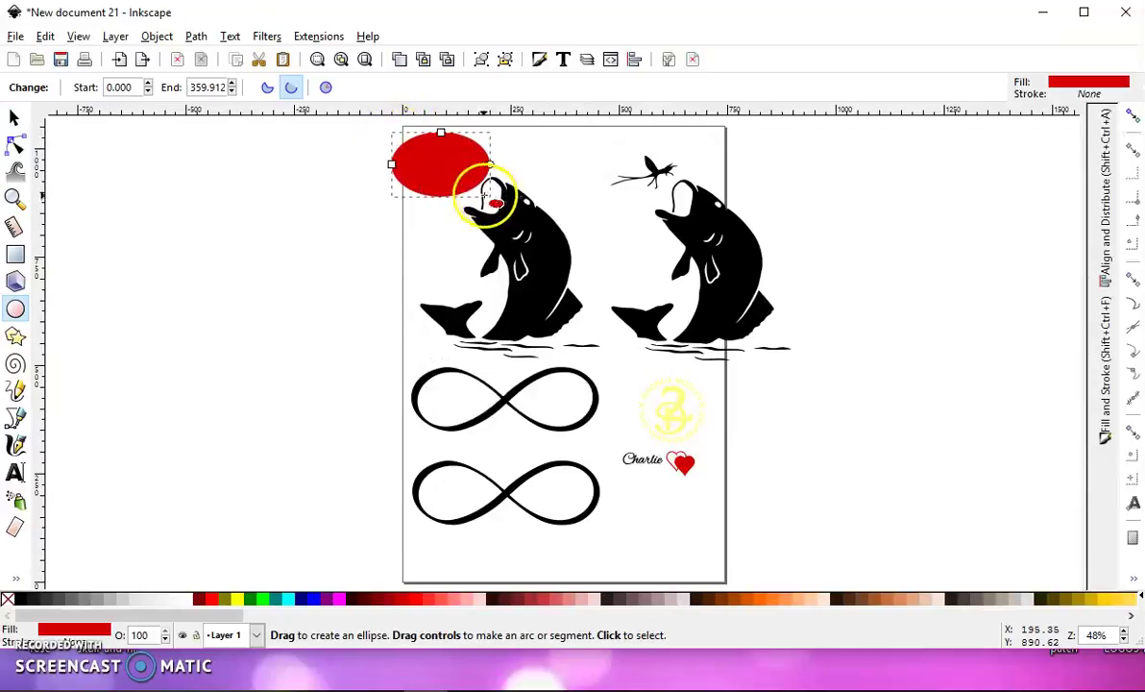
left_click(196, 37)
left_click(227, 59)
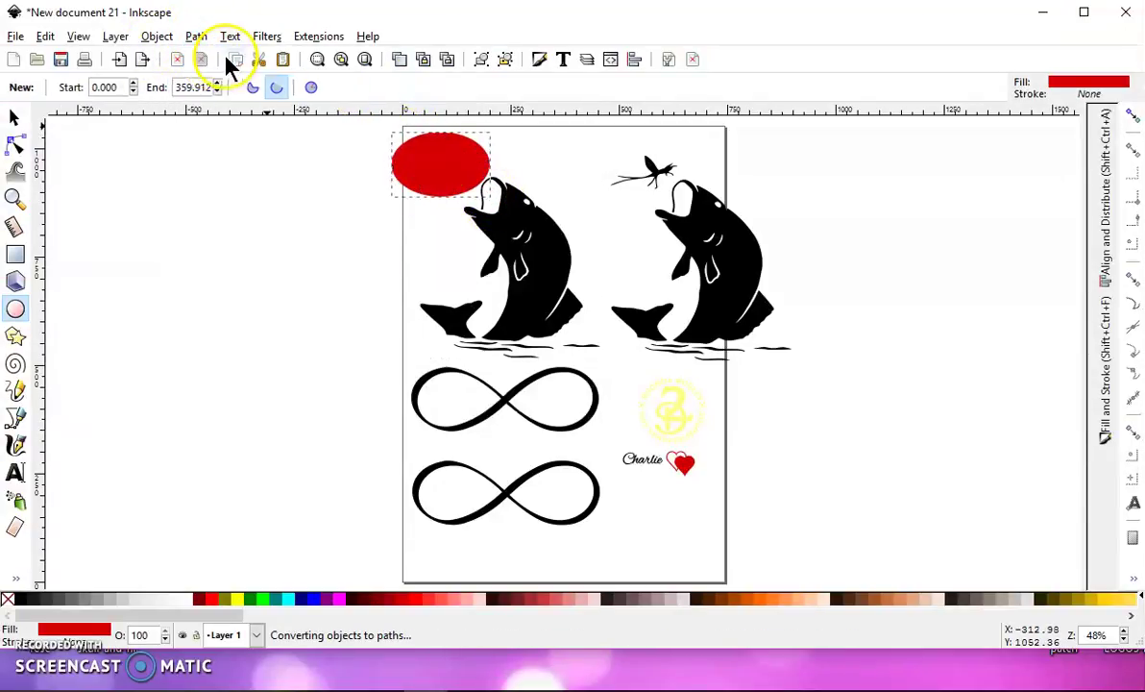
left_click(537, 255, "shift")
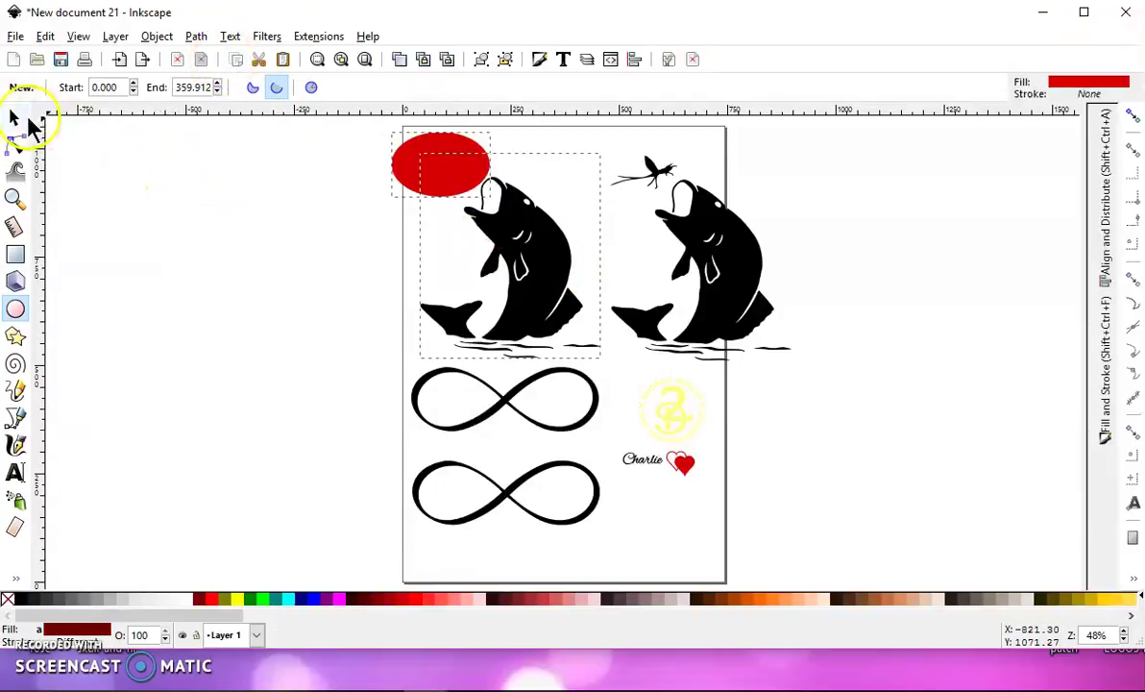
left_click(195, 39)
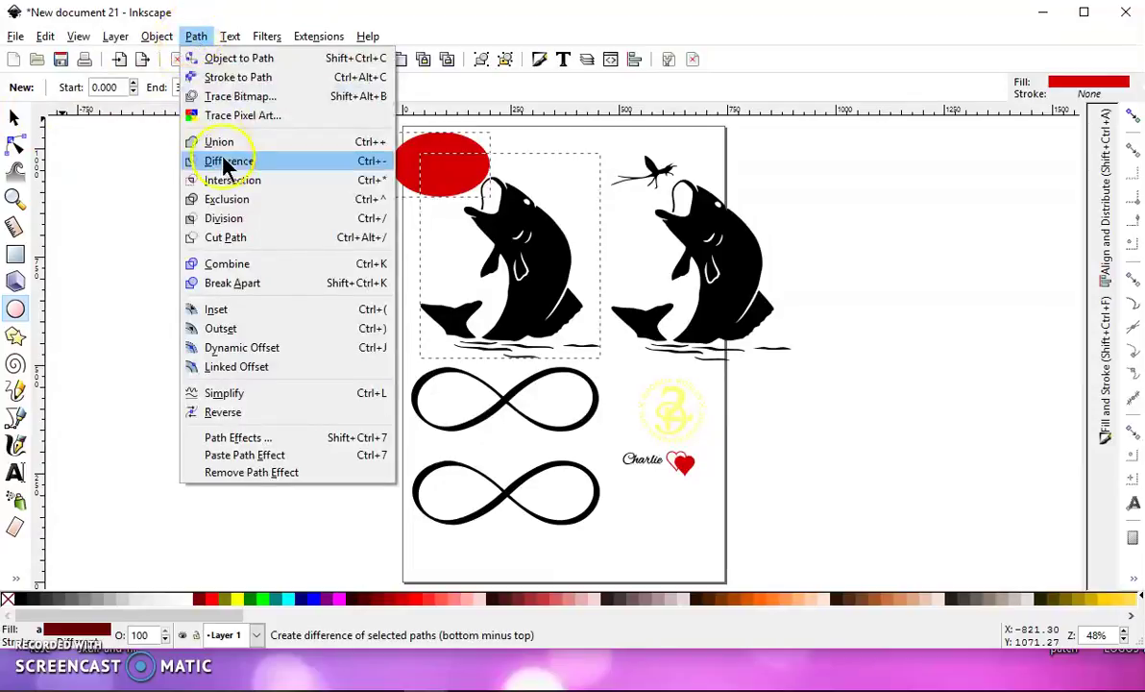
left_click(226, 159)
Move the flyless fish off the page to the right
left_click(14, 116)
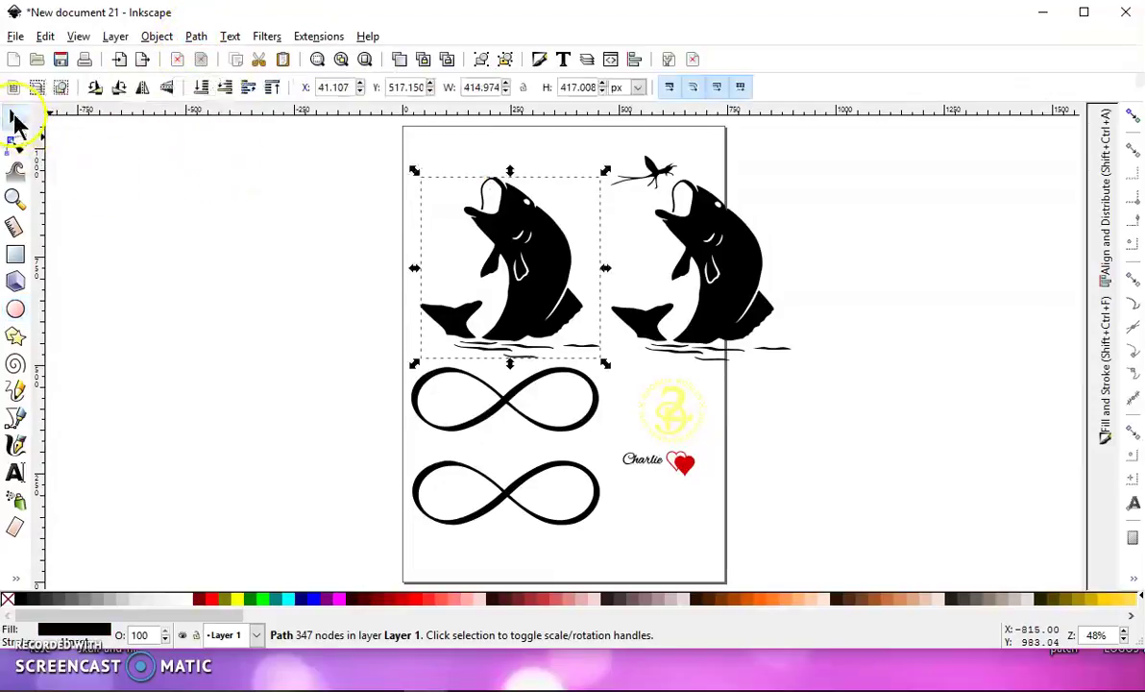
left_click_drag(548, 255, 1015, 243)
left_click_drag(723, 256, 538, 241)
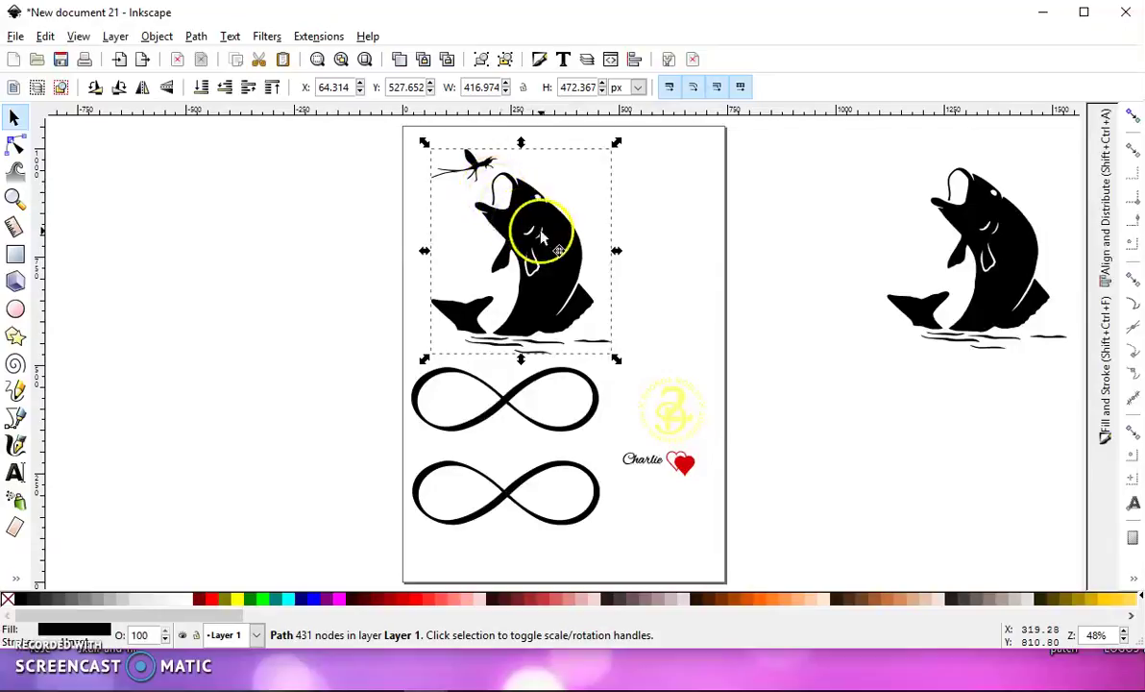
Outline the fly with a closed straight-edged Bezier path ending at its starting corner
left_click(16, 417)
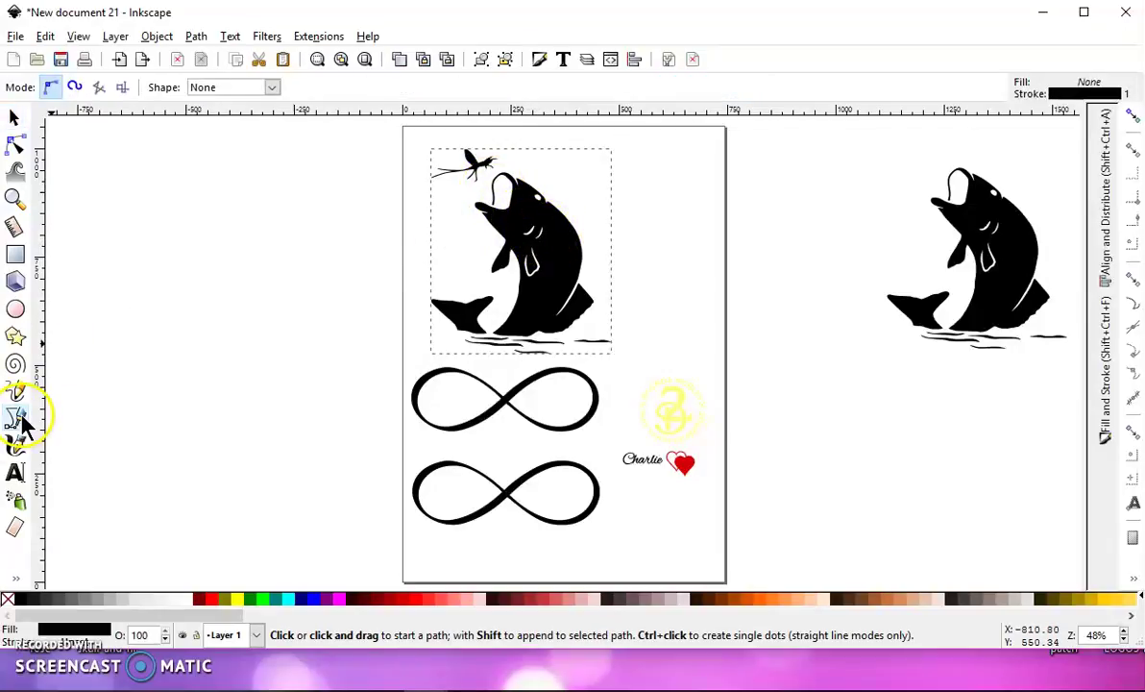
left_click(448, 136)
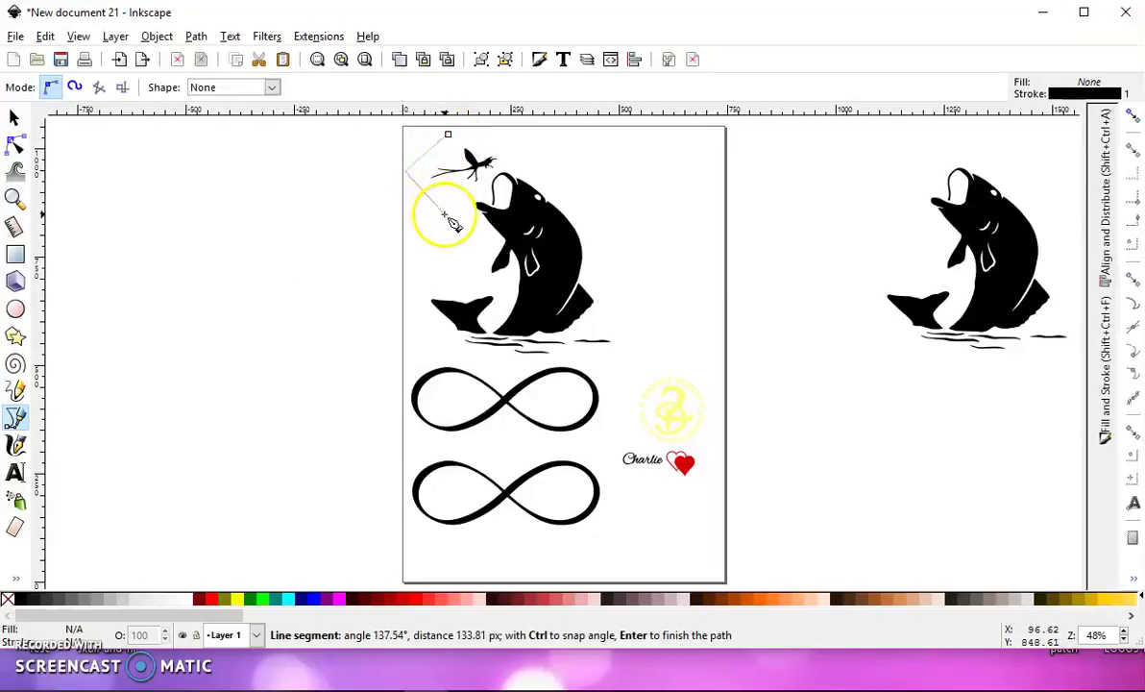
left_click(475, 194)
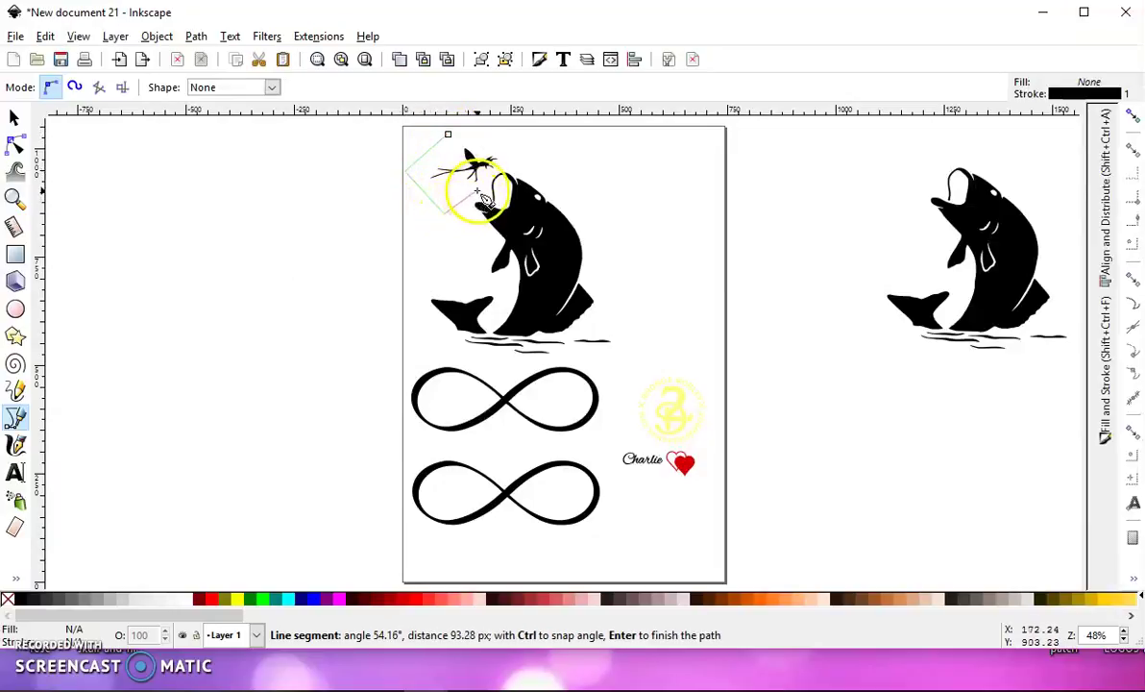
left_click(517, 149)
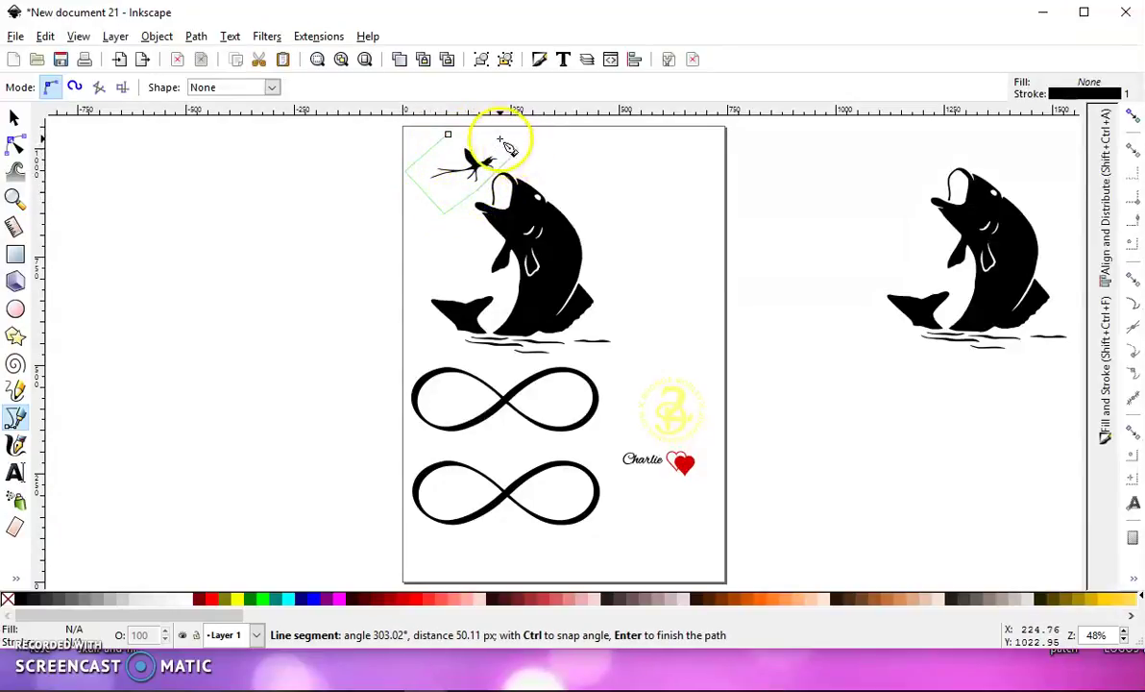
left_click(447, 135)
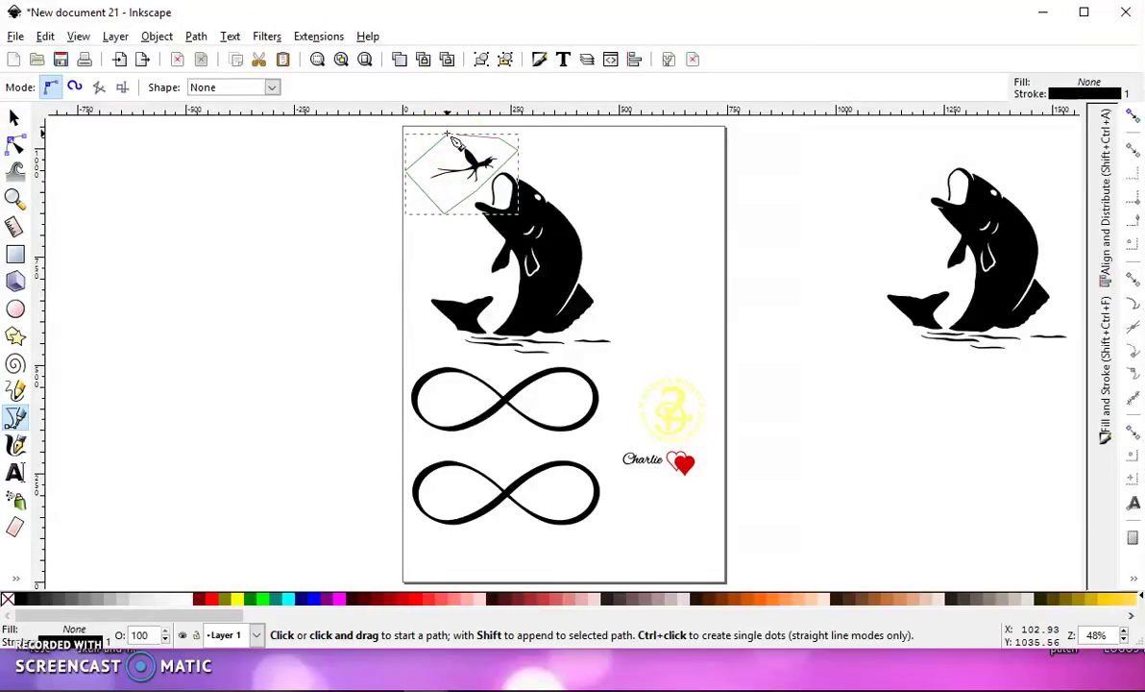
Convert the fly outline's stroke to a path, then divide the fish with it into eight pieces
left_click(197, 37)
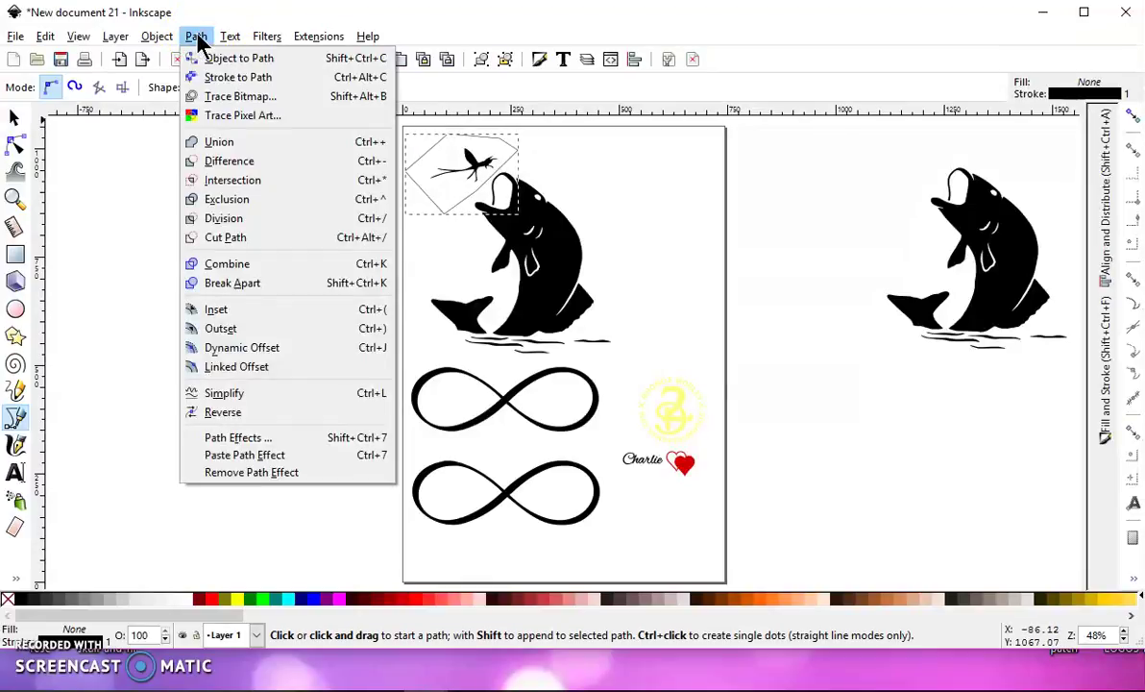
left_click(254, 83)
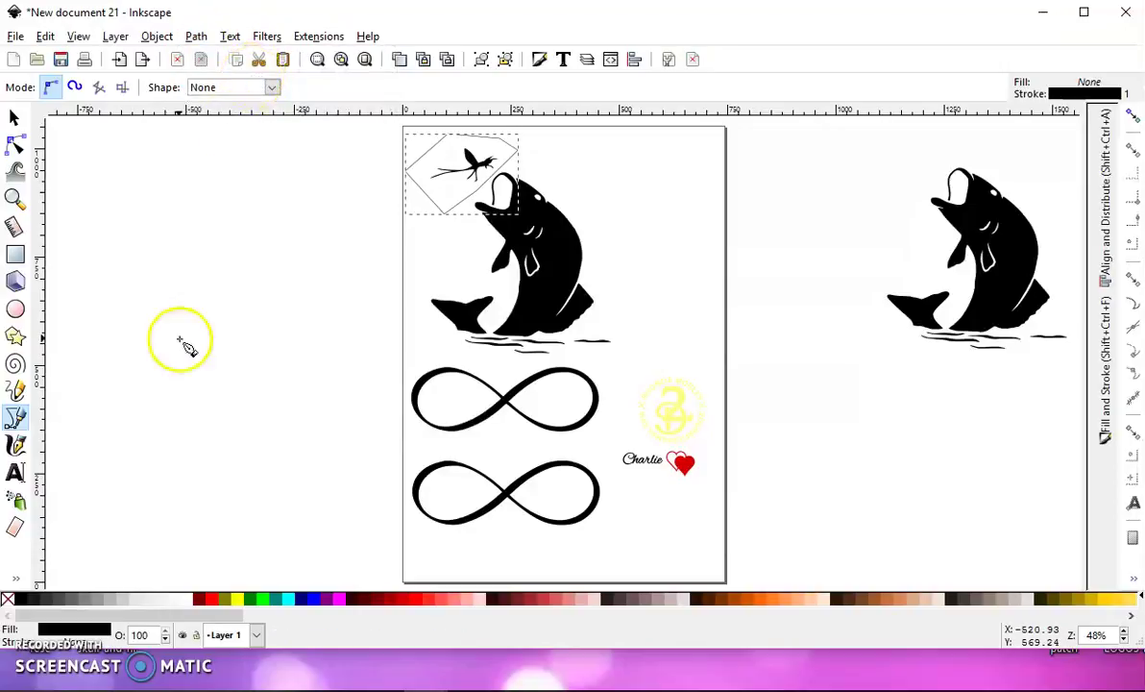
key("s")
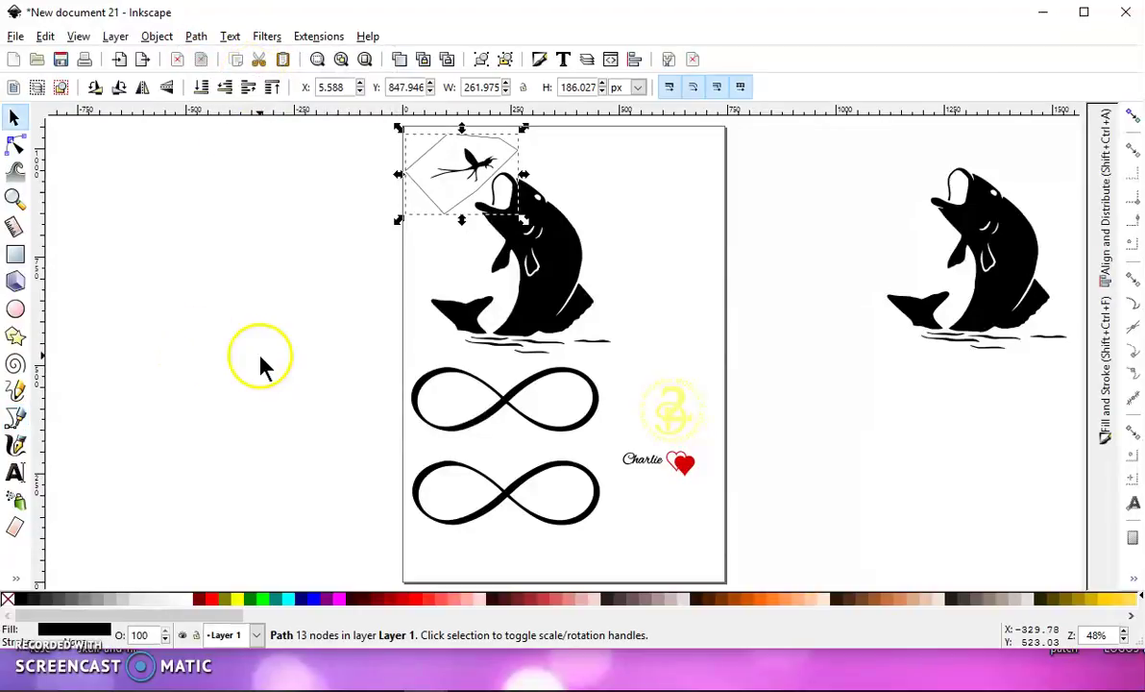
left_click(574, 274, "shift")
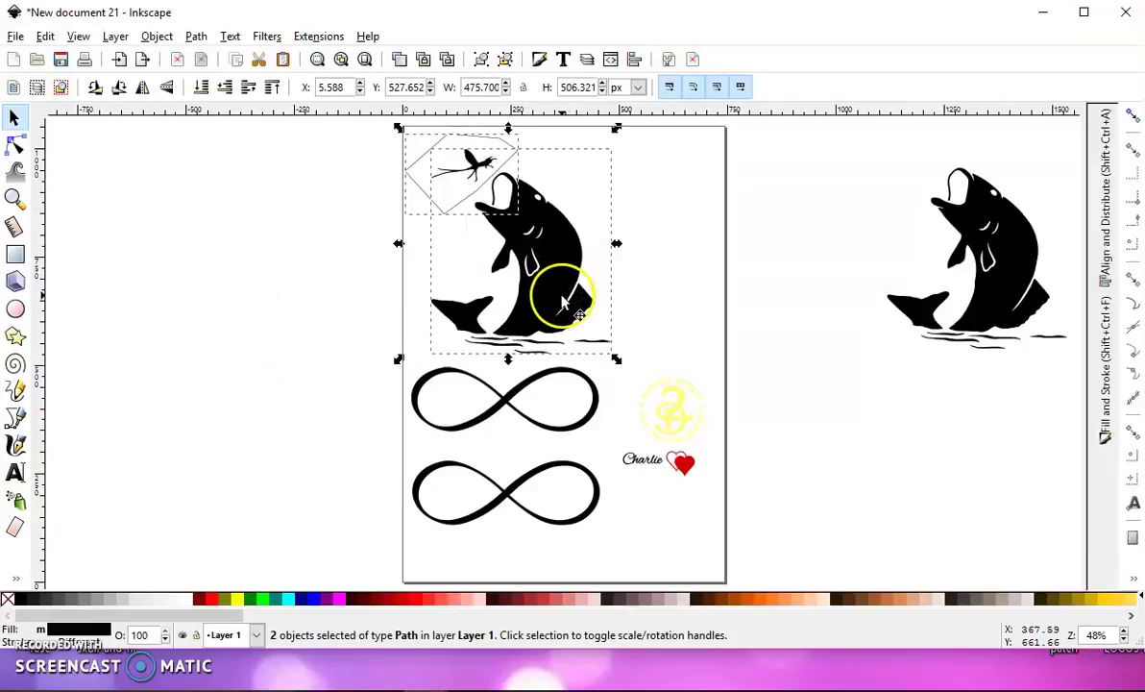
left_click(197, 36)
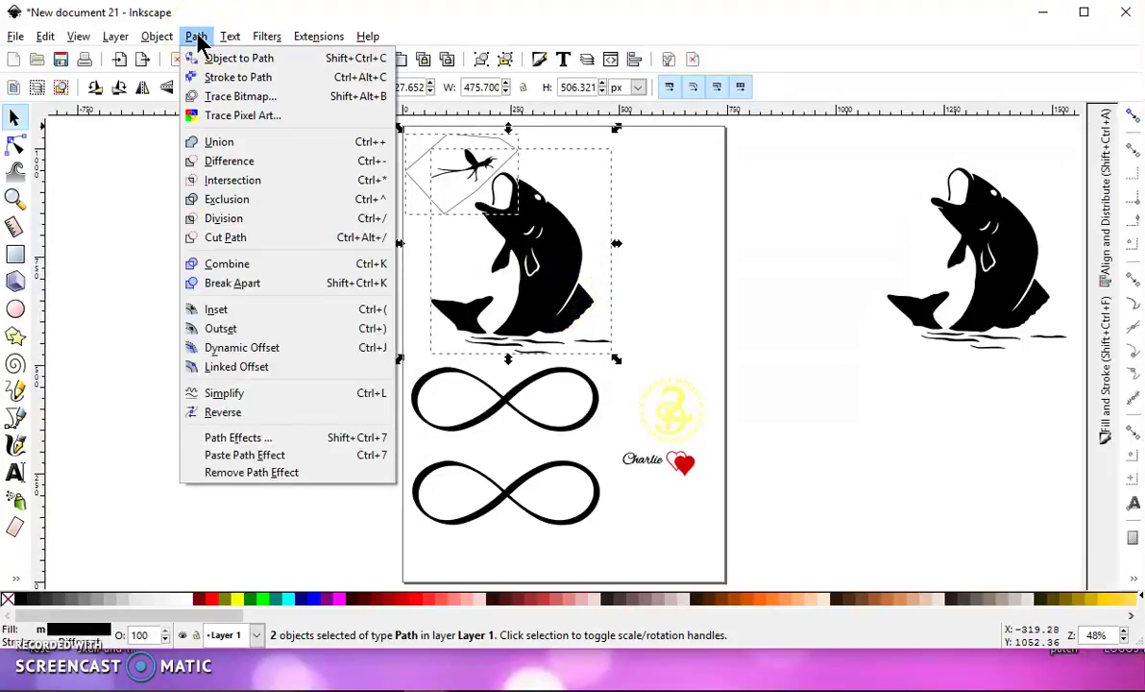
left_click(229, 219)
left_click(340, 205)
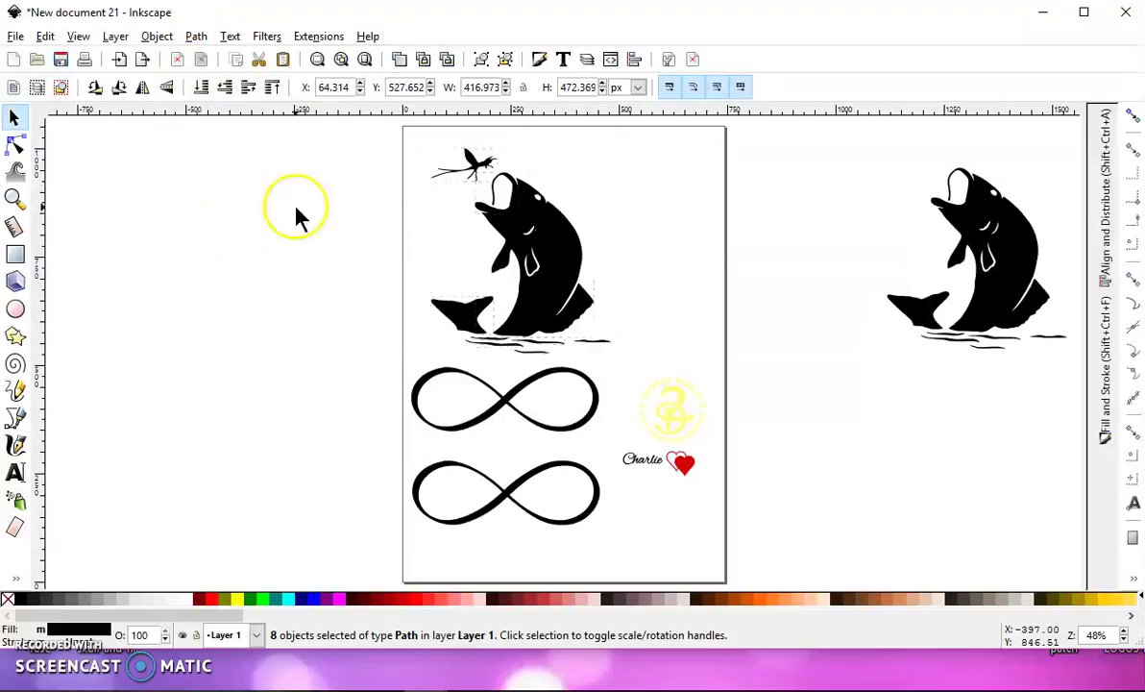
Reposition the fly piece, fish pieces, water line and dragonfly to tidy the divided fish
left_click_drag(476, 159, 466, 193)
left_click_drag(369, 133, 693, 377)
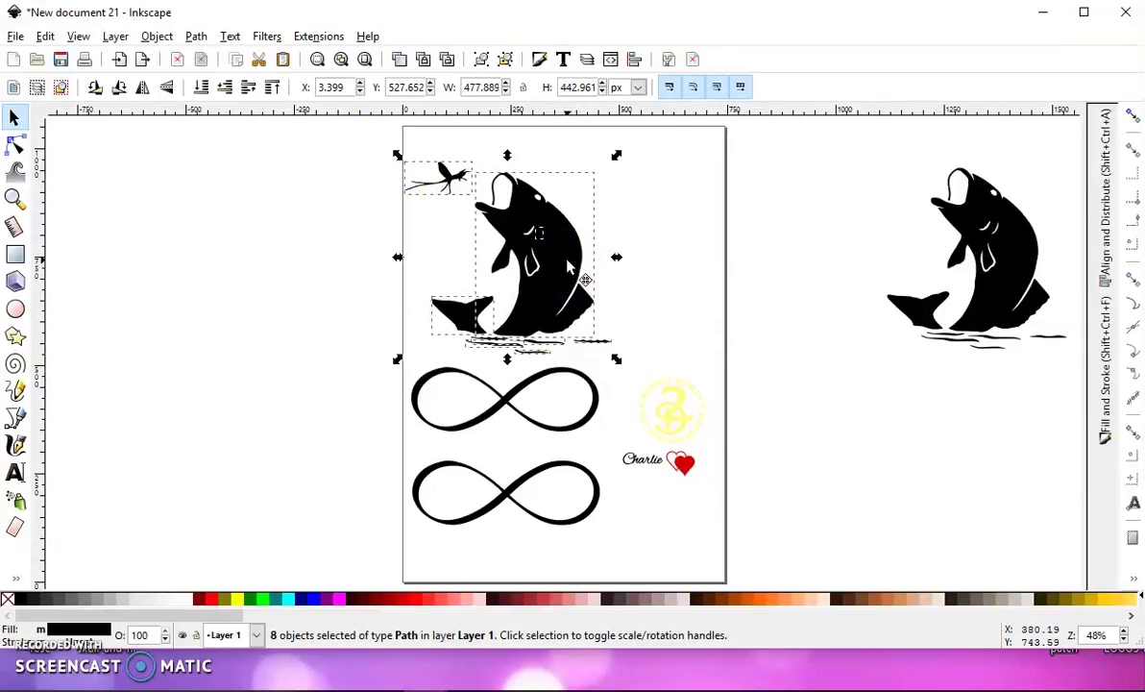
left_click_drag(573, 248, 578, 226)
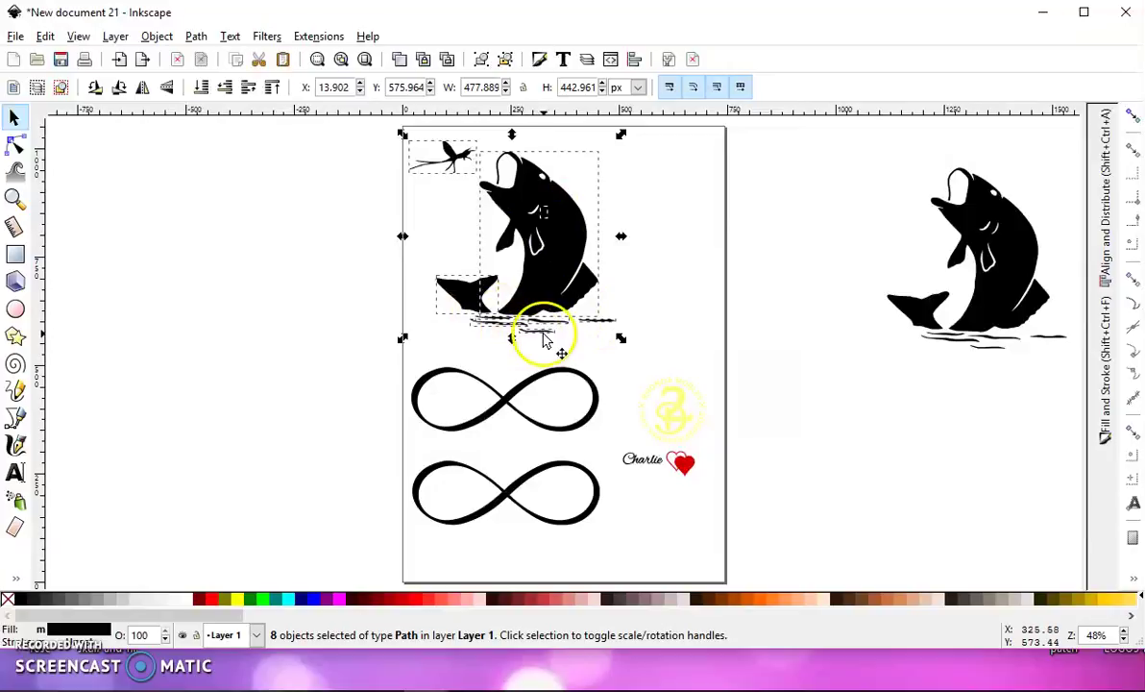
left_click(352, 300)
left_click(541, 338)
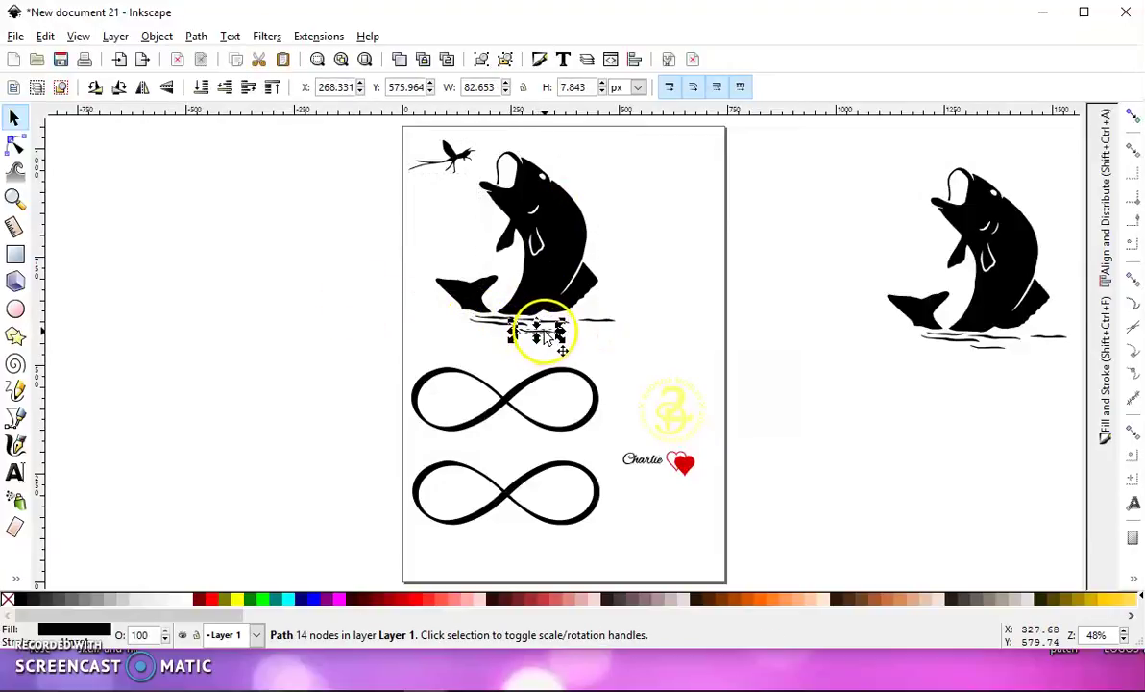
mouse_move(545, 334)
left_mouse_down()
mouse_move(552, 351)
mouse_move(545, 332)
left_mouse_up()
left_click(401, 325)
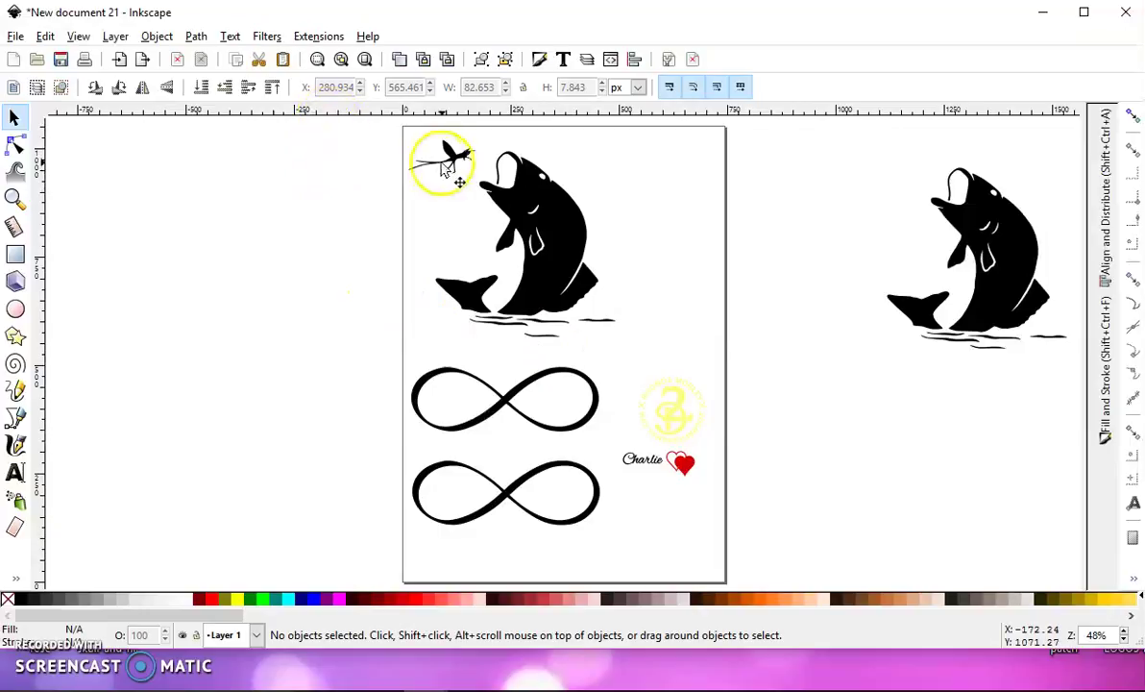
mouse_move(451, 161)
left_mouse_down()
mouse_move(442, 181)
mouse_move(455, 159)
left_mouse_up()
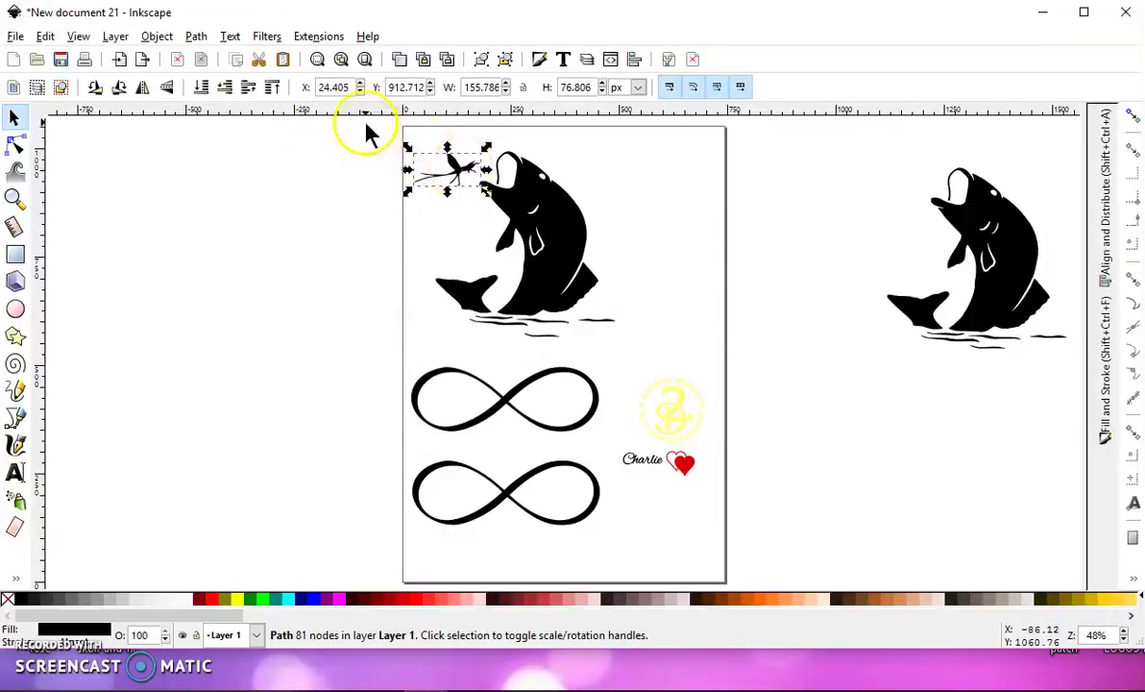
Union the eight fish pieces into one 424-node path and move it off-page right
left_click_drag(365, 125, 653, 355)
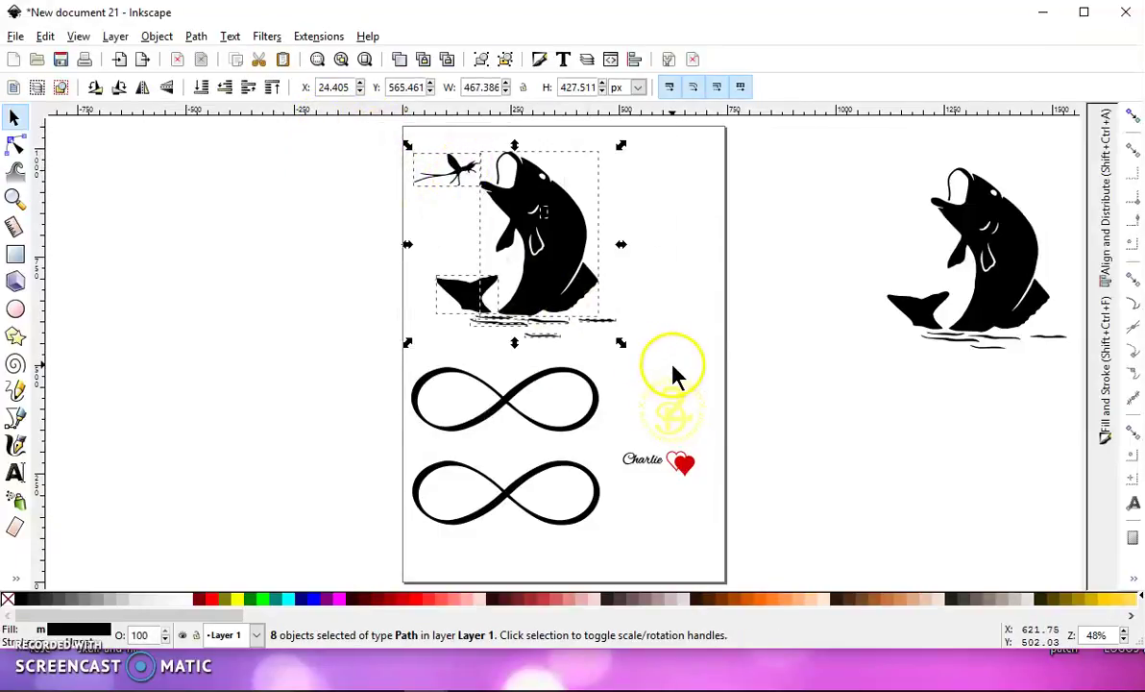
left_click(197, 36)
left_click(206, 143)
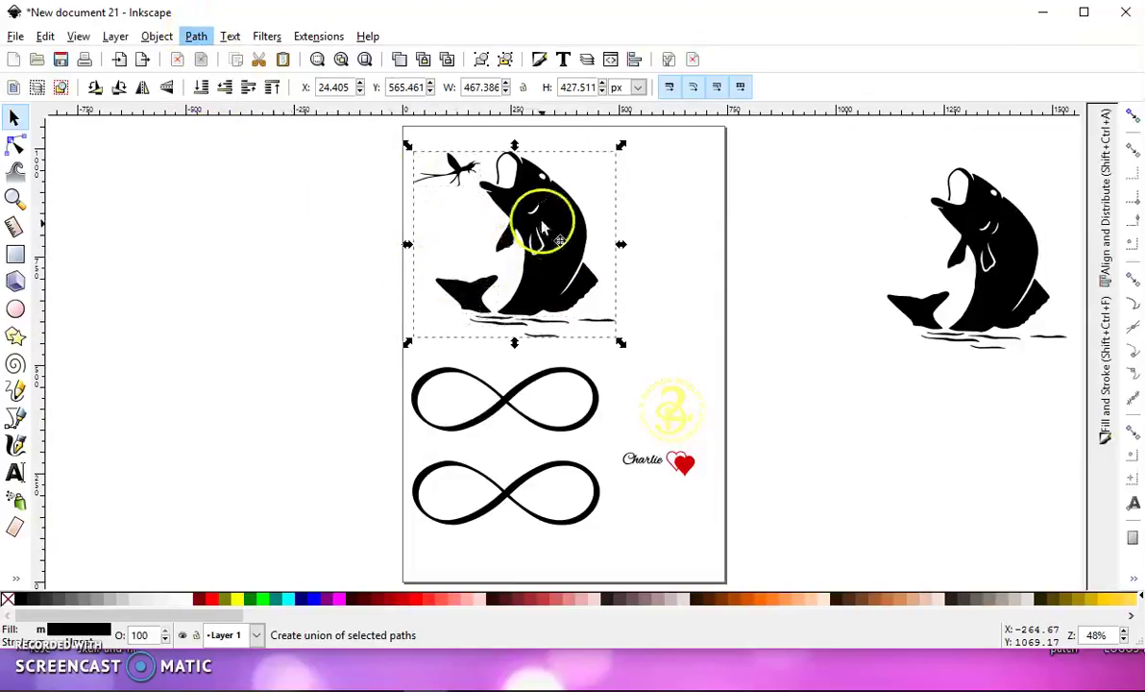
left_click_drag(544, 225, 1019, 448)
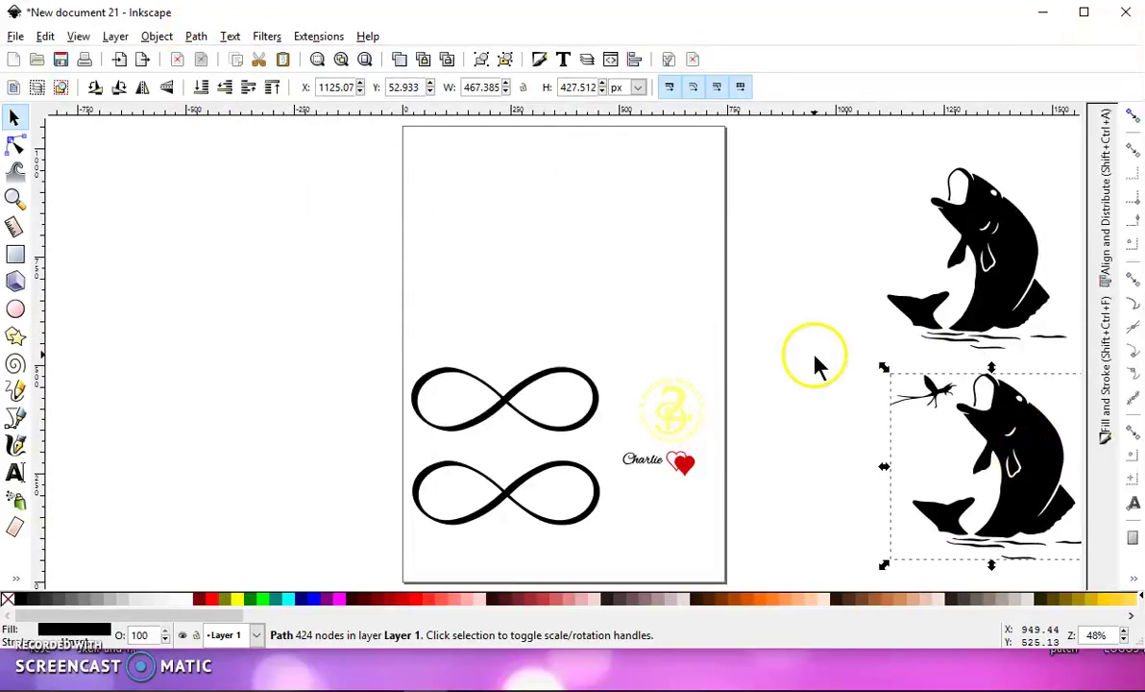
Move the upper infinity sign higher and place a tilted red ellipse over its right loop
left_click_drag(583, 375, 572, 176)
left_click(15, 308)
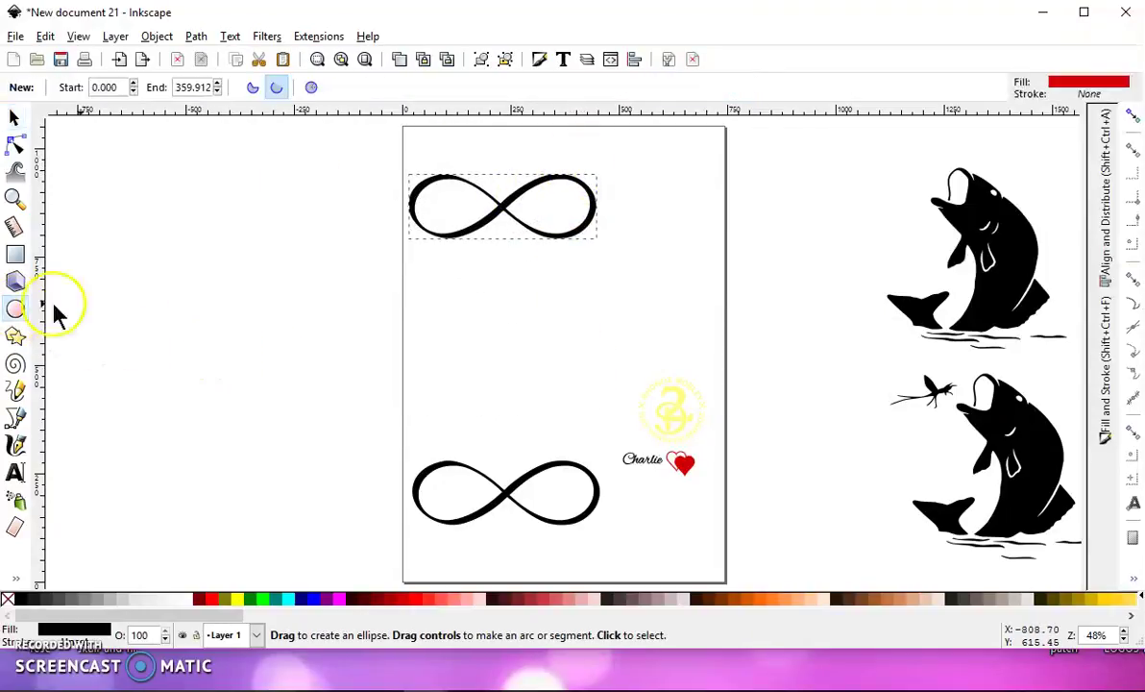
left_click_drag(614, 246, 538, 203)
key("space")
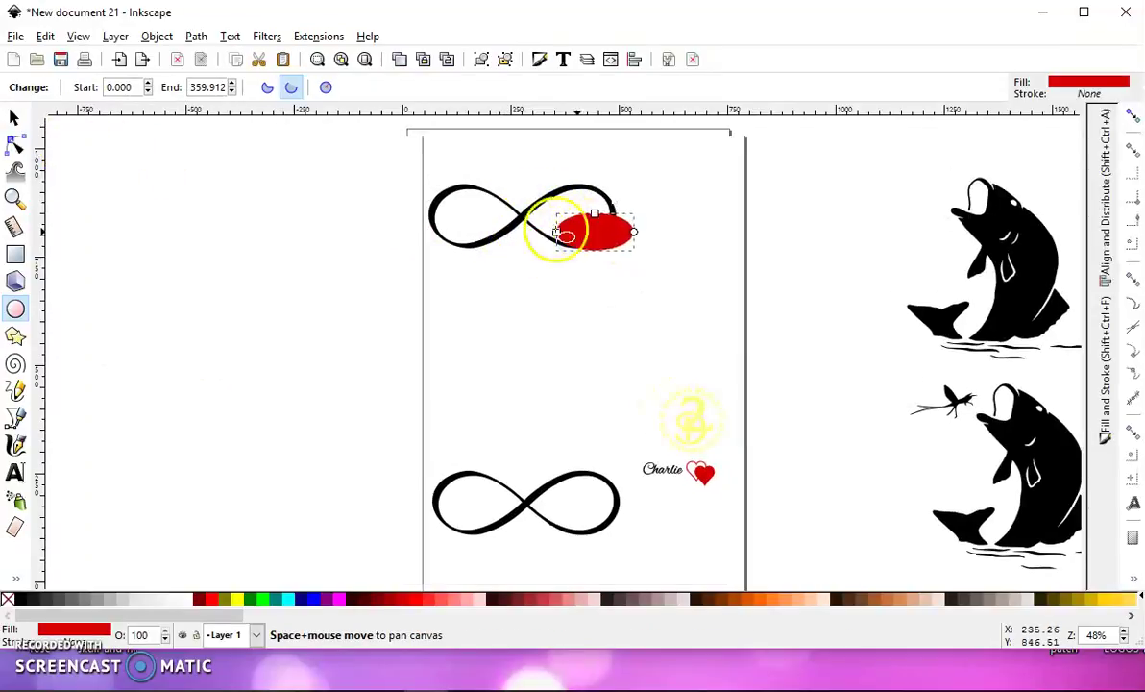
key("space")
left_click_drag(599, 240, 624, 216)
left_click(596, 259)
Convert the ellipse to a path and subtract it from the infinity sign
left_click(196, 36)
left_click(206, 56)
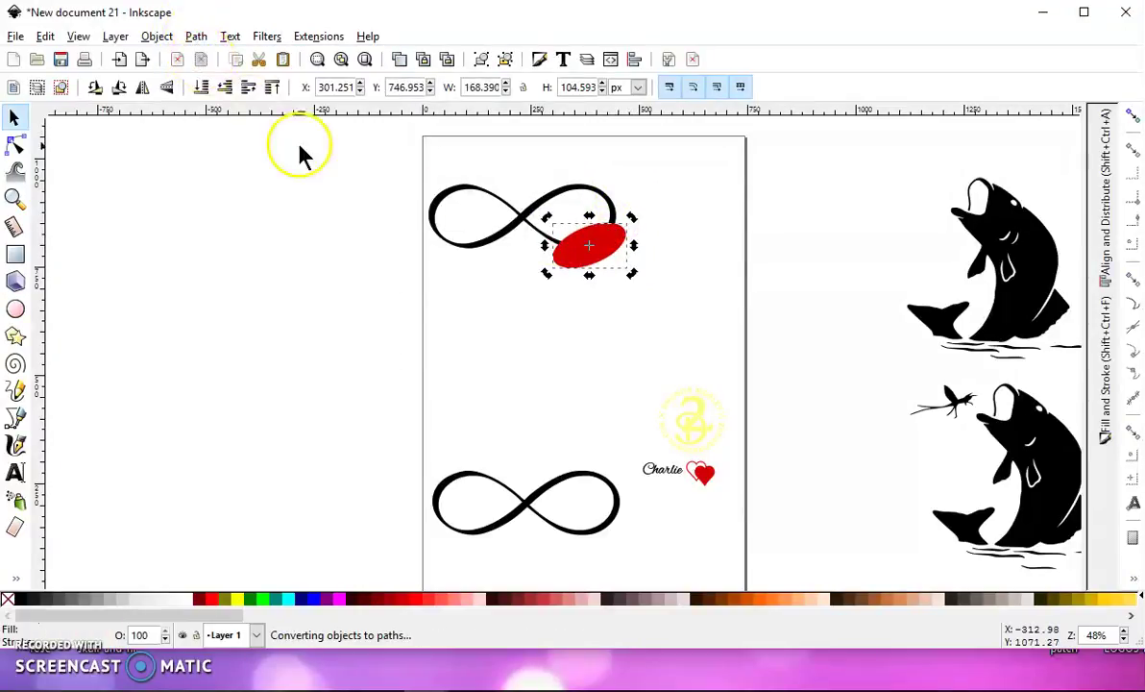
left_click_drag(396, 140, 715, 322)
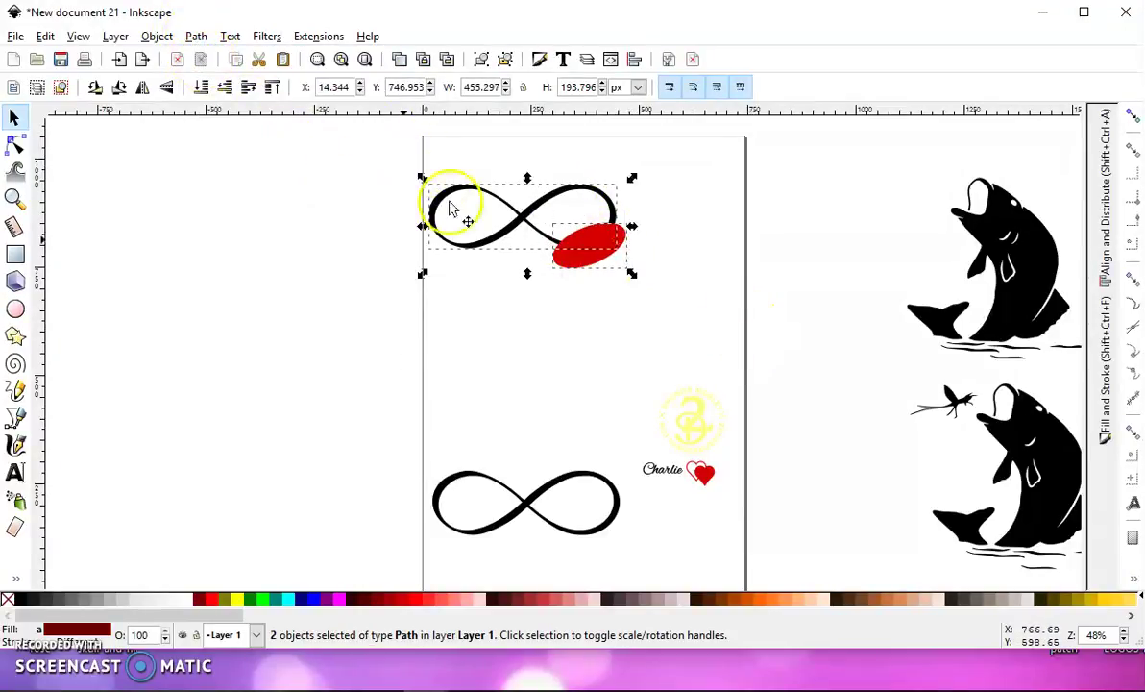
left_click(196, 35)
left_click(231, 159)
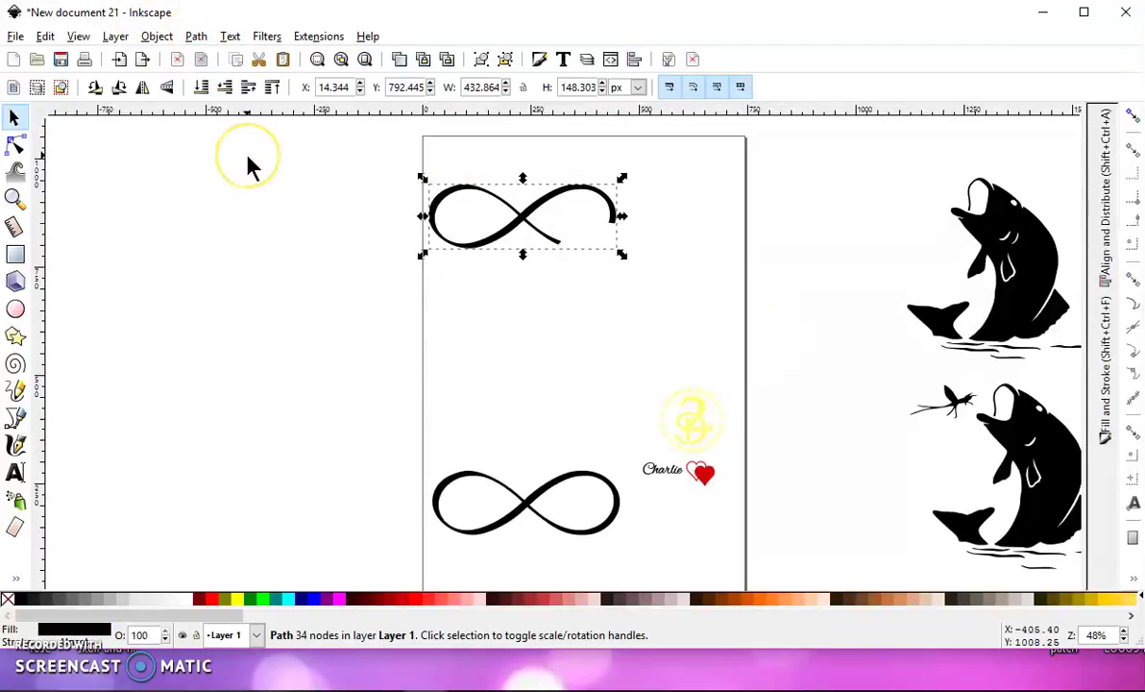
Move the cut infinity off-page near the fish and the lower infinity up to the page top
left_click(523, 219)
left_click_drag(523, 219, 869, 183)
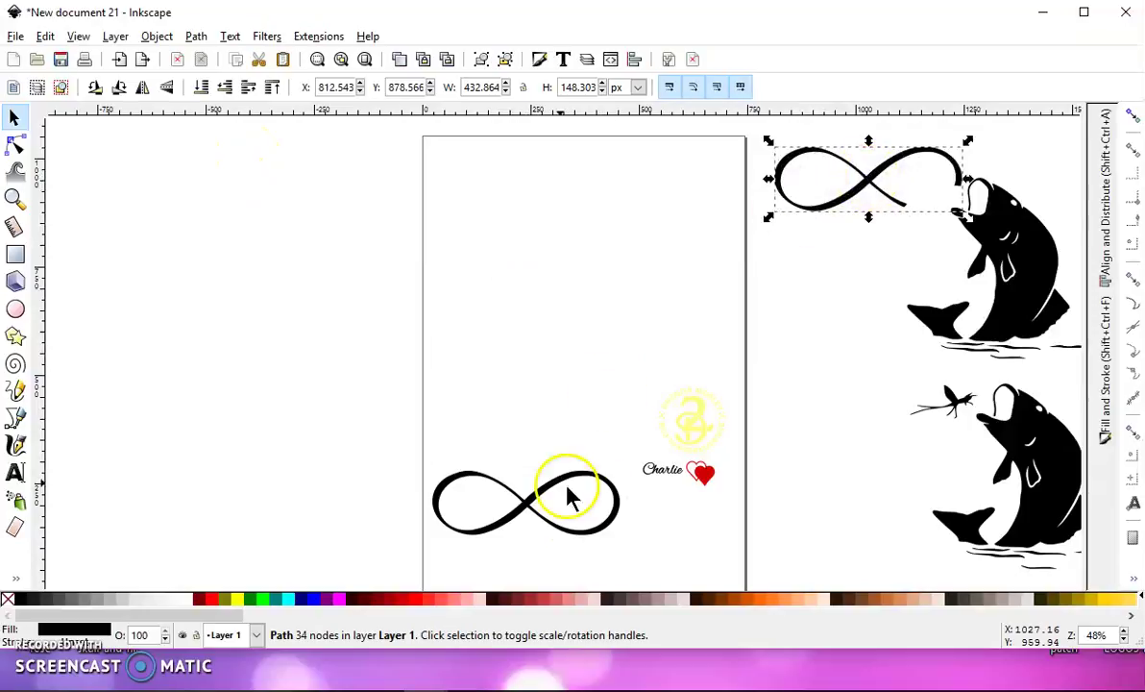
left_click_drag(567, 485, 604, 239)
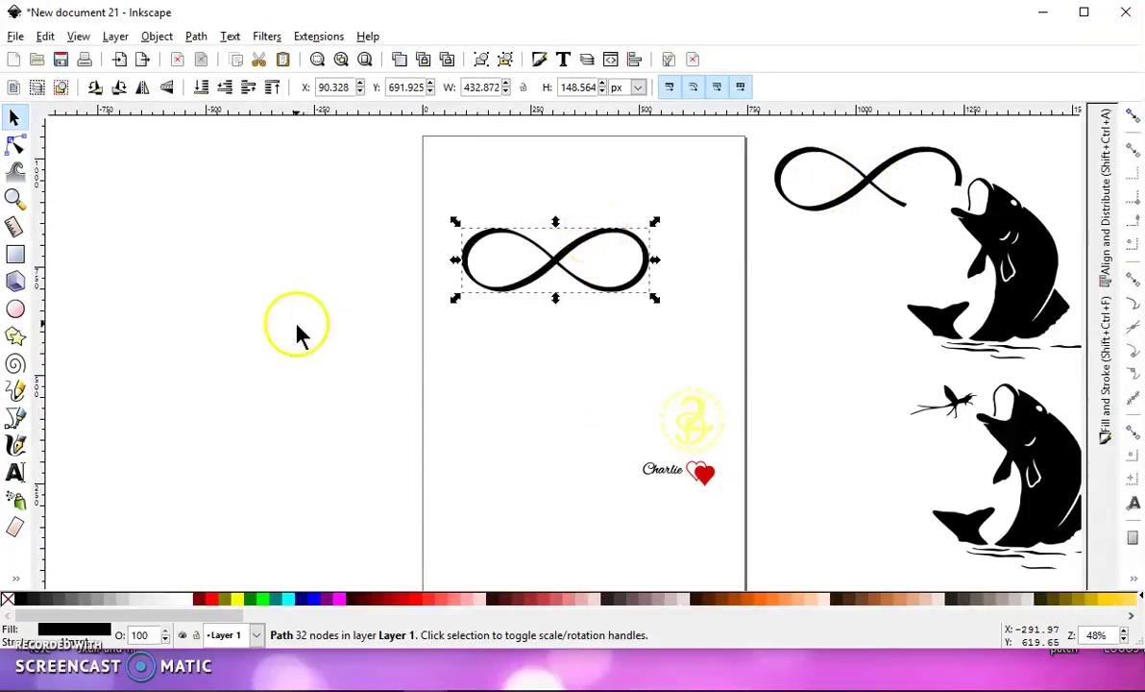
left_click(109, 403)
Draw a closed four-sided Bezier shape across the infinity sign's right end
left_click(15, 445)
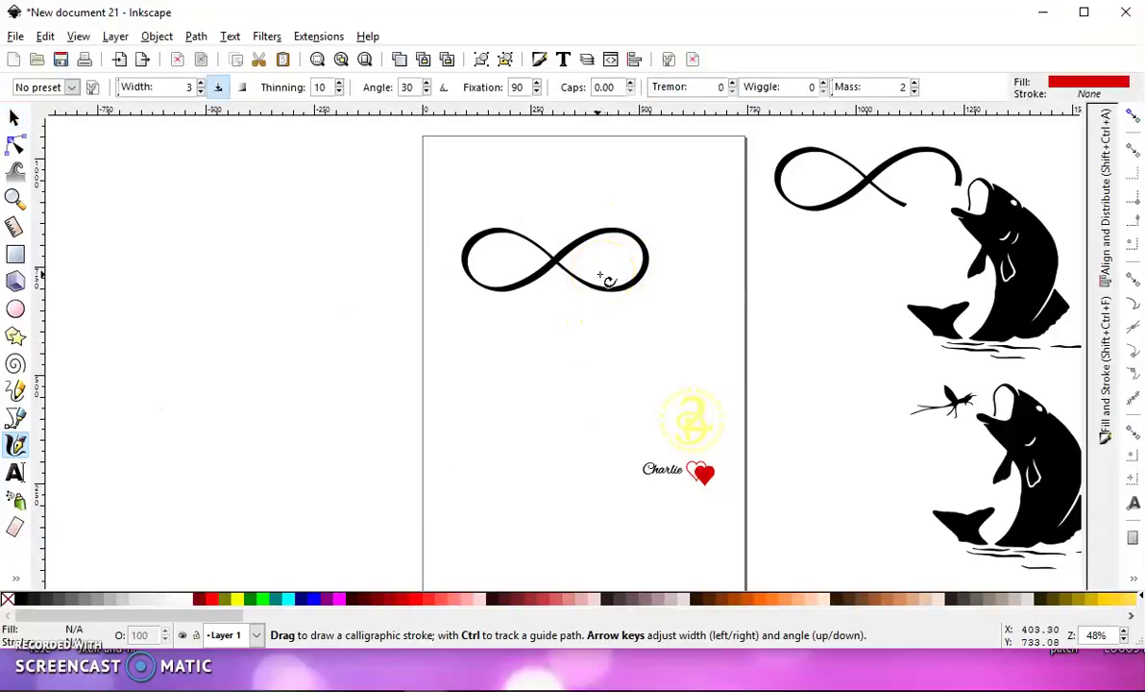
left_click(19, 419)
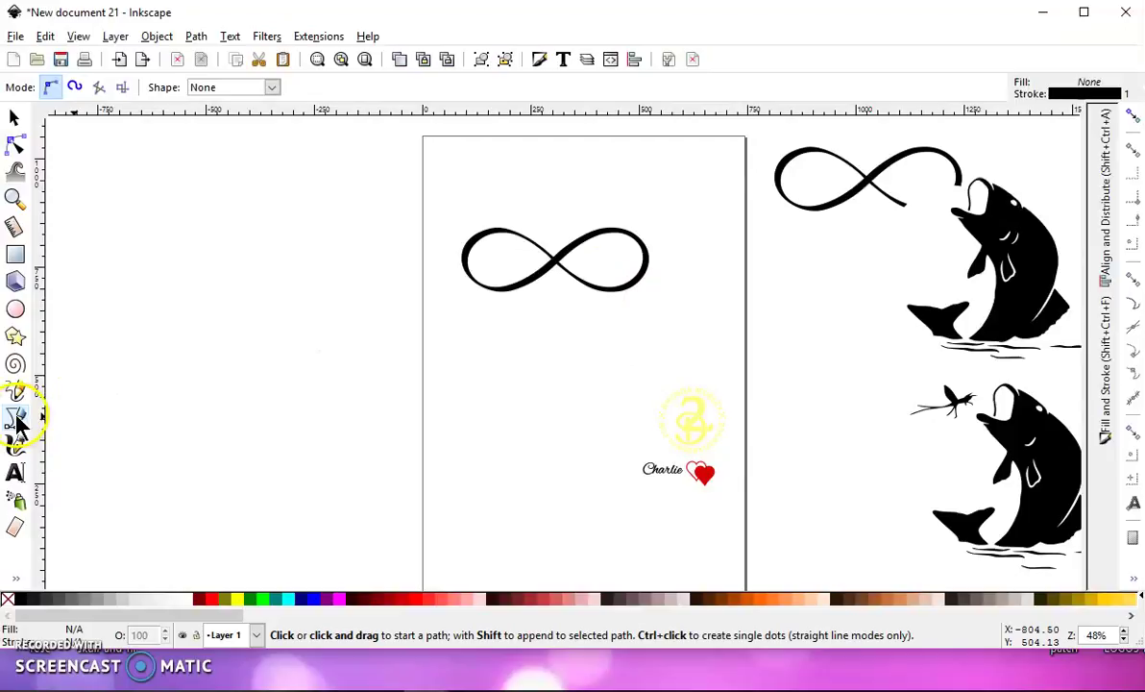
left_click(608, 270)
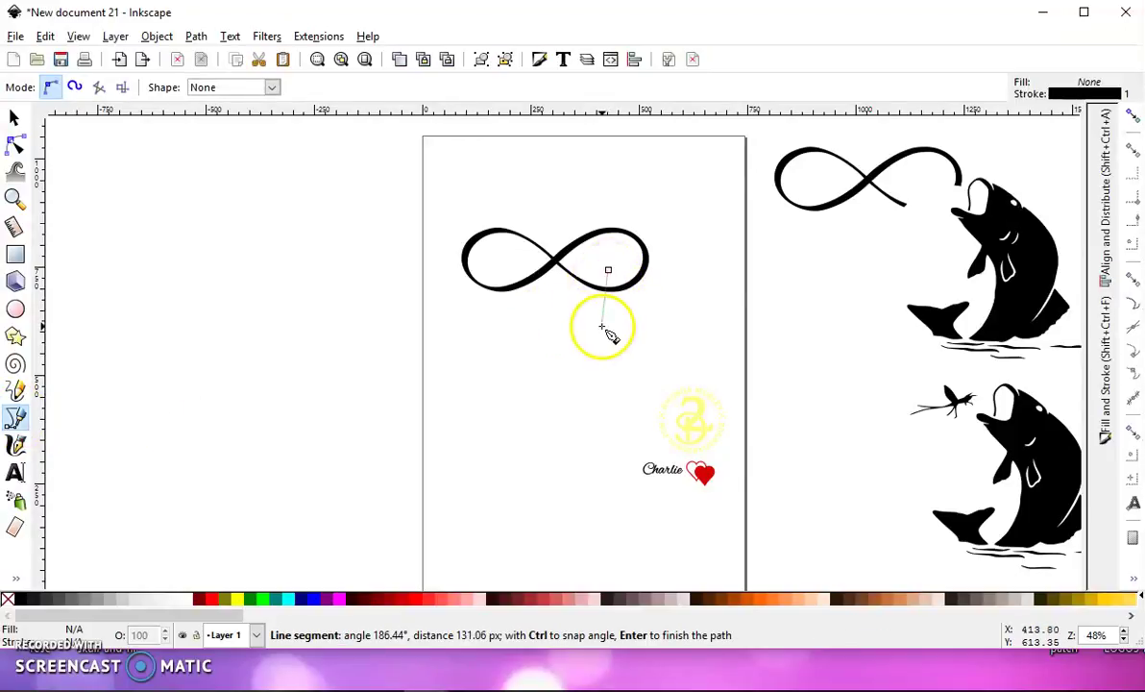
left_click(671, 303)
left_click(671, 267)
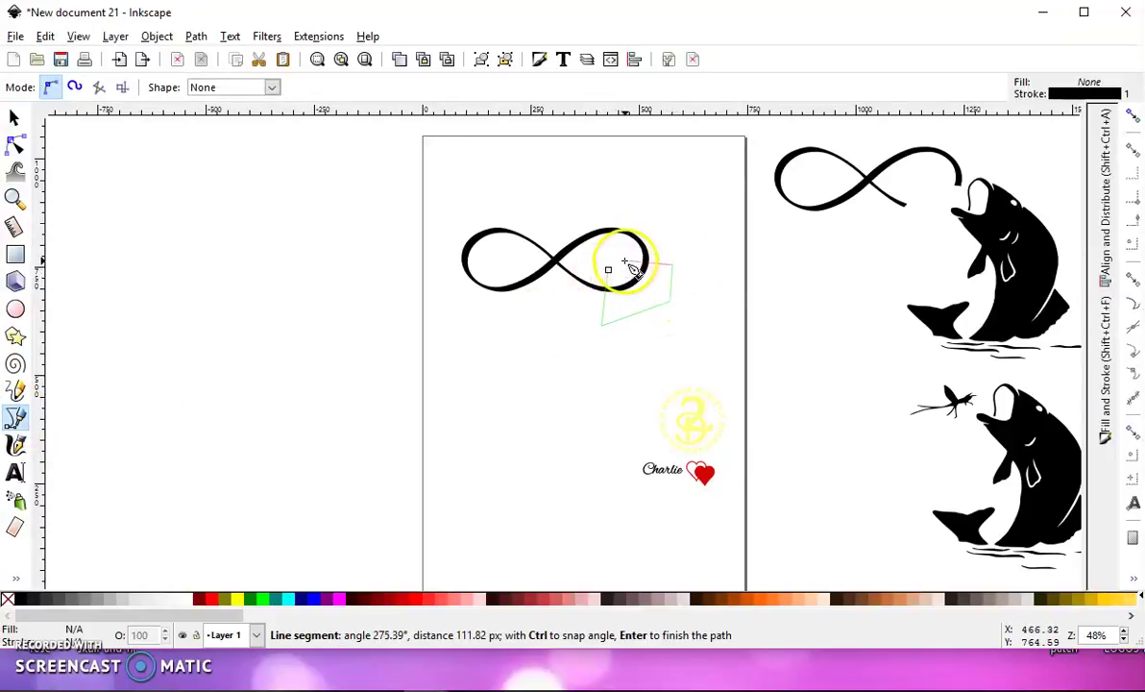
left_click(607, 270)
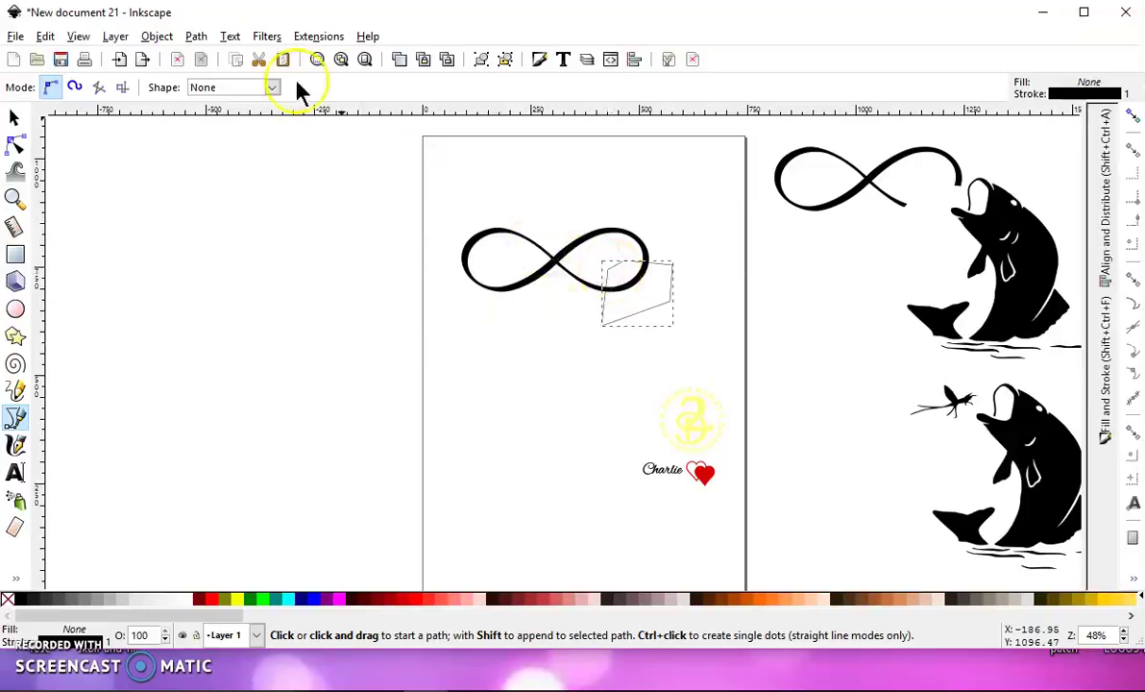
Convert the shape's stroke to a path and divide the infinity sign with it
left_click(196, 36)
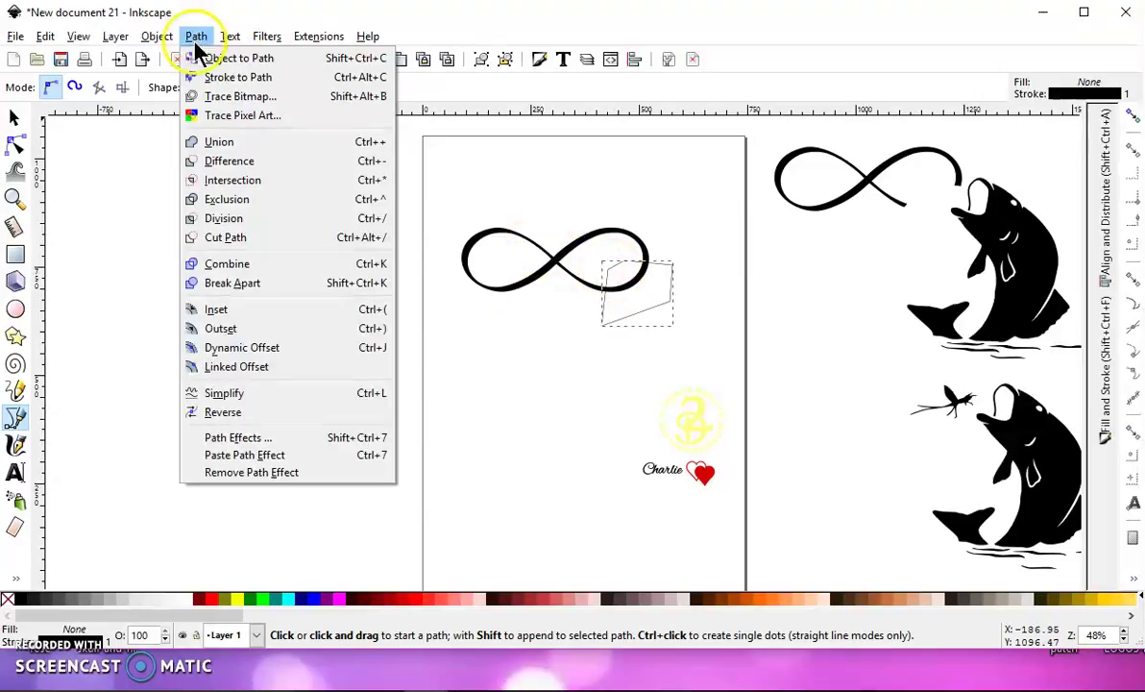
left_click(295, 85)
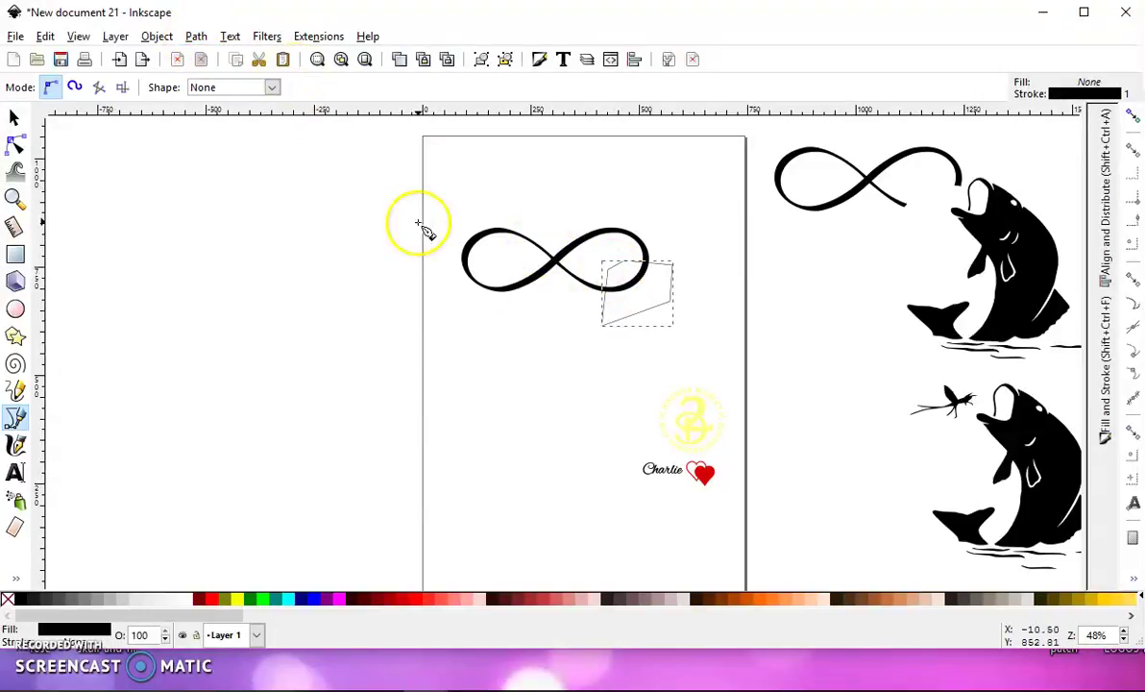
key("s")
left_click_drag(409, 178, 684, 338)
left_click(195, 38)
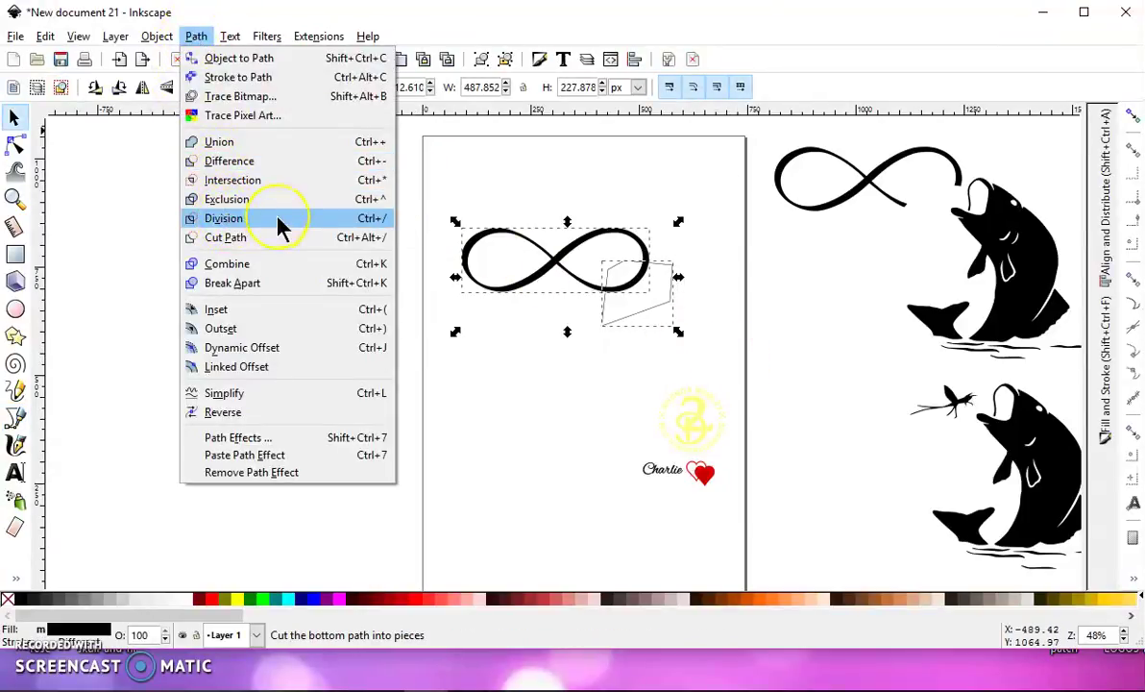
left_click(232, 219)
Drag the infinity's small cut-off right-end piece aside and delete it
left_click(627, 304)
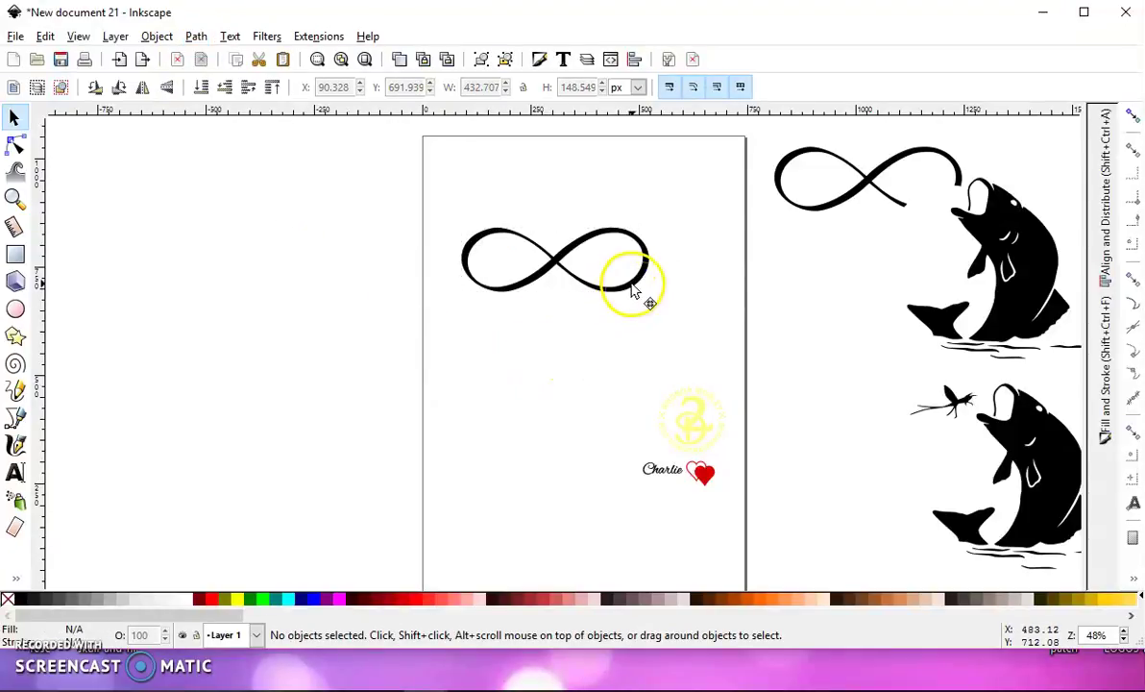
left_click_drag(638, 286, 780, 335)
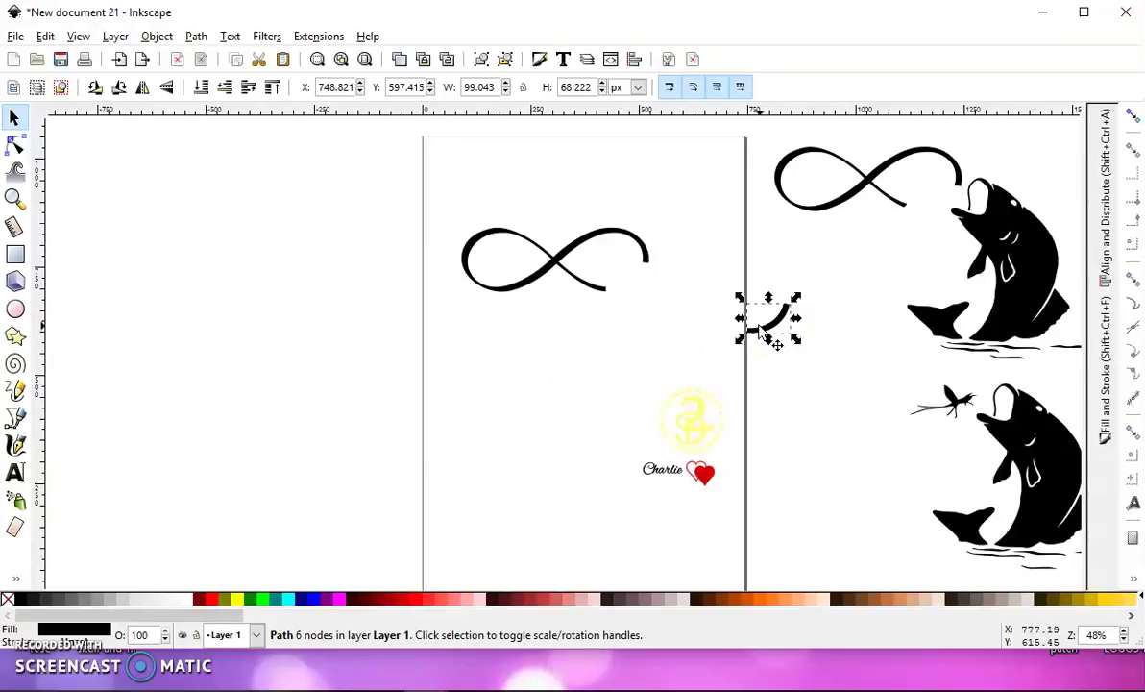
key("Delete")
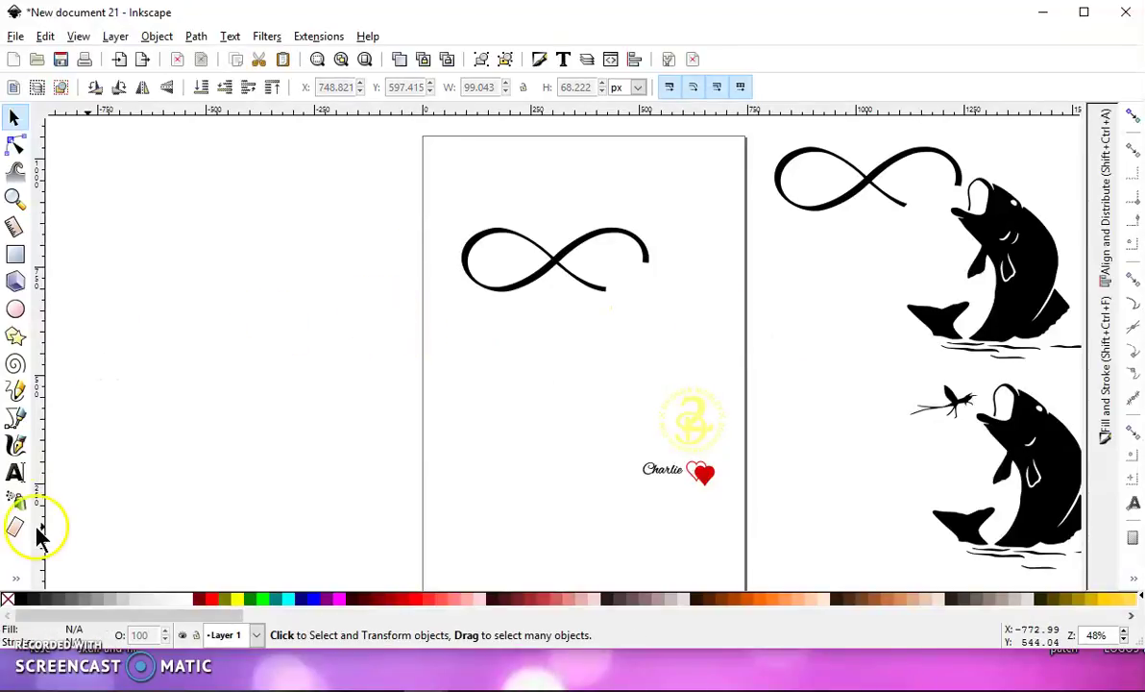
Draw a straight vertical Bezier line off-page to the left
left_click(16, 419)
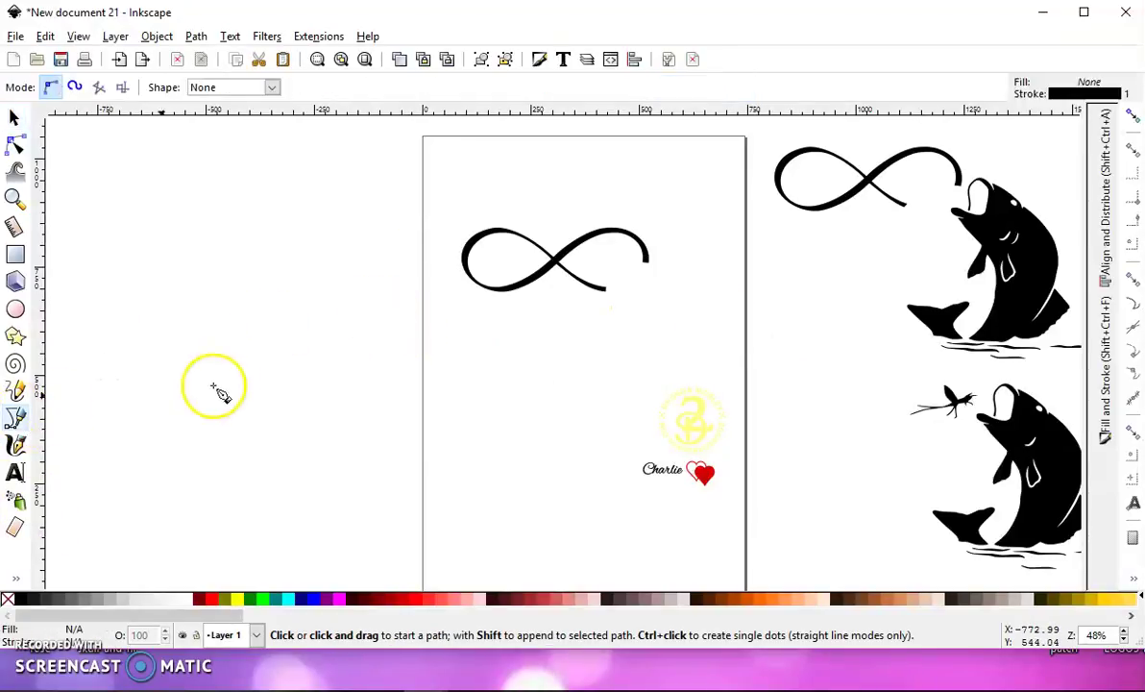
left_click(287, 270)
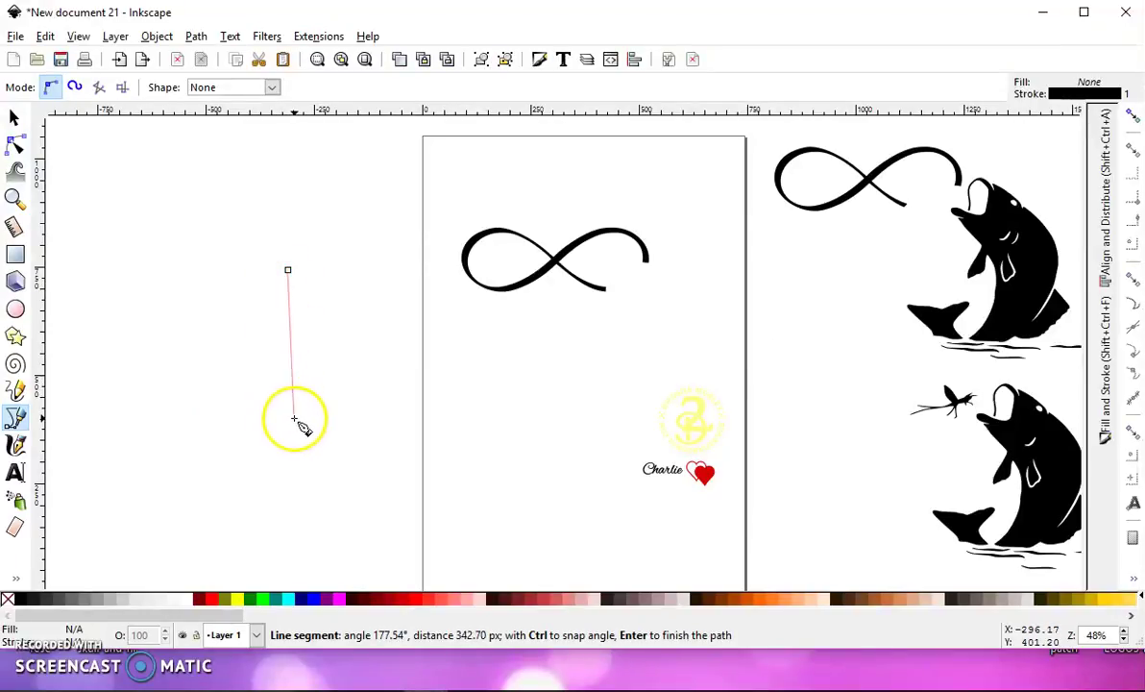
double_click(291, 417)
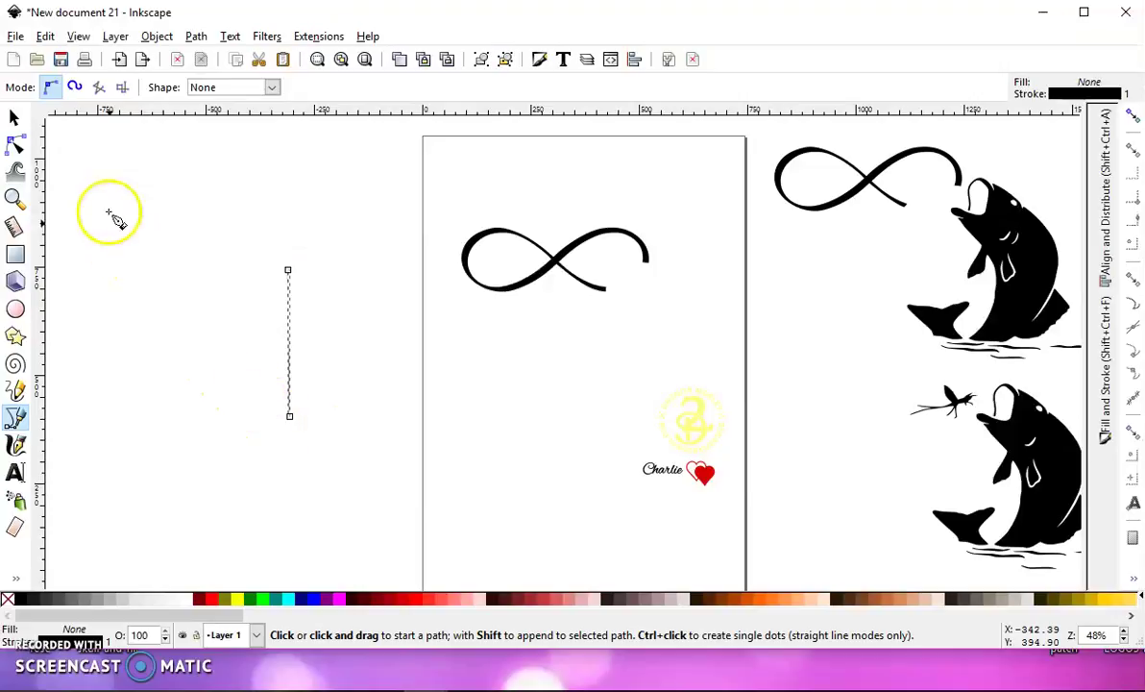
Switch the canvas display mode to Outline
left_click(78, 36)
mouse_move(96, 76)
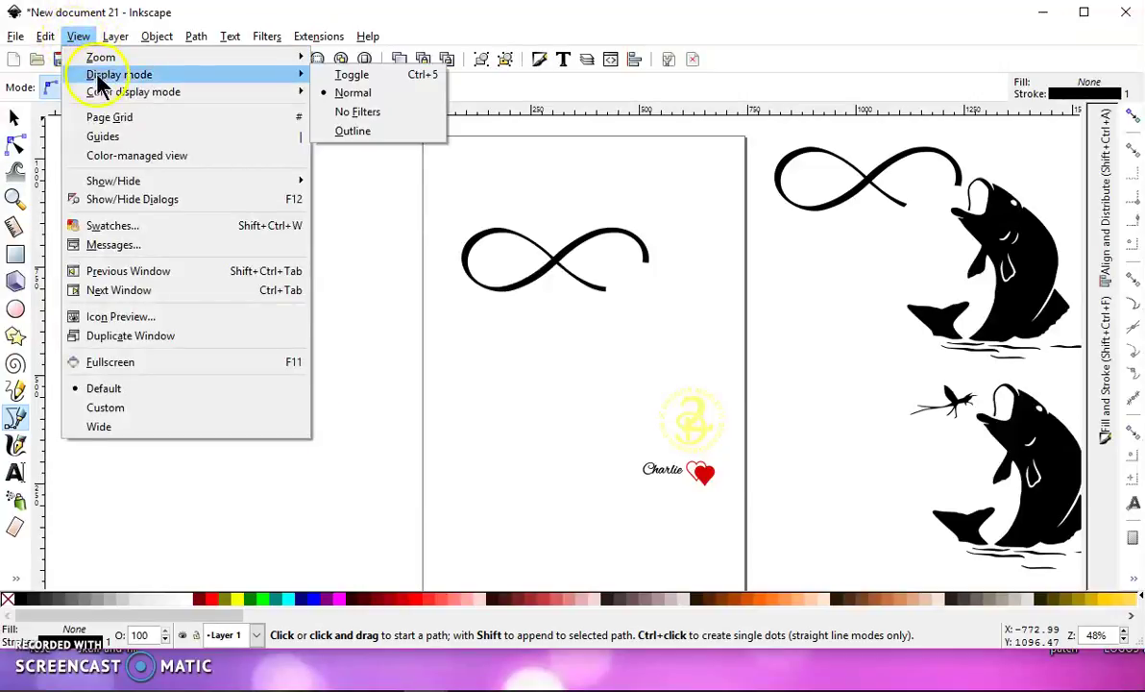
left_click(369, 133)
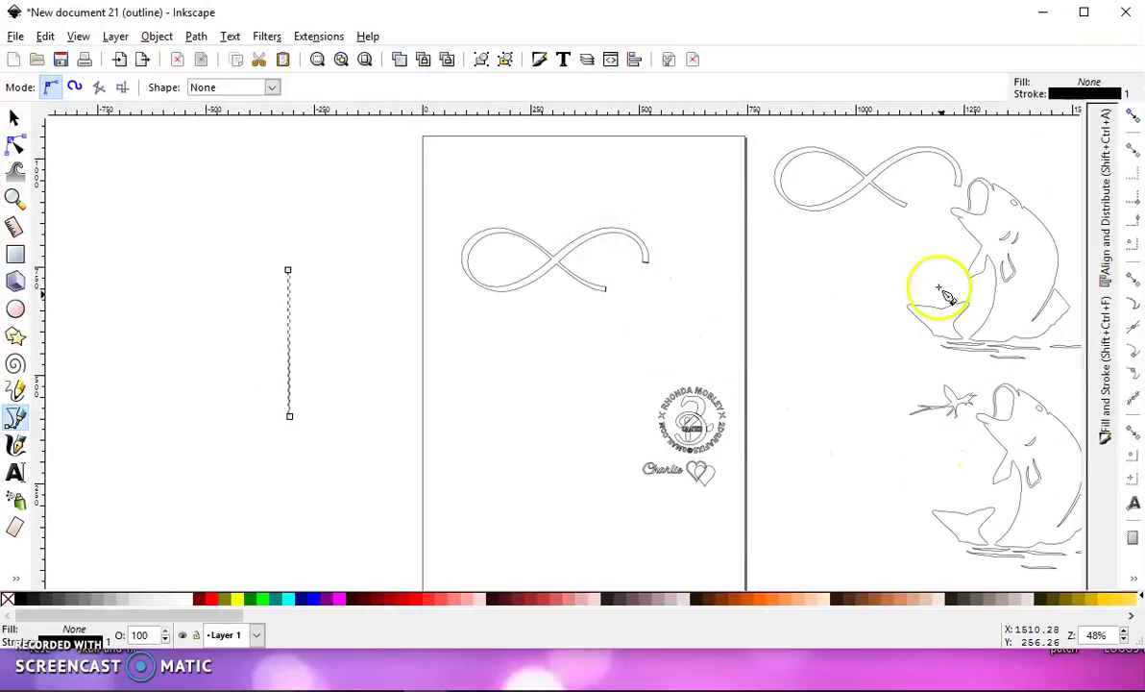
scroll(278, 346, "up", 3)
scroll(279, 327, "up", 3)
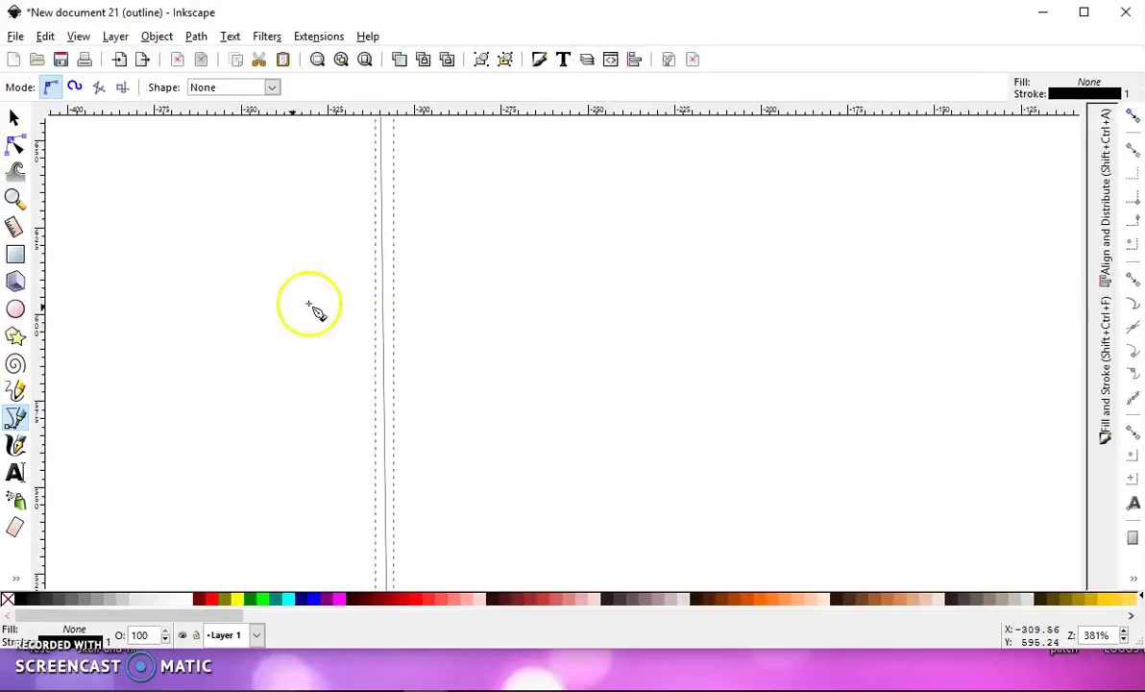
Select the vertical line and convert its stroke into a filled four-node path
left_click(15, 117)
left_click(388, 256)
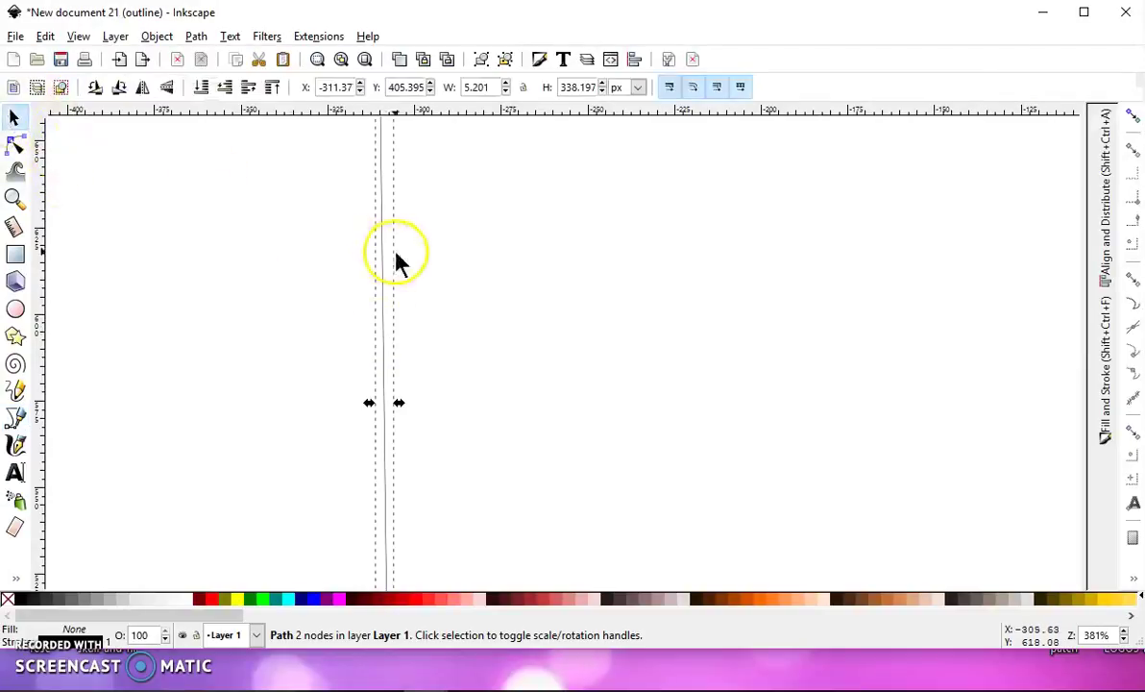
left_click(197, 40)
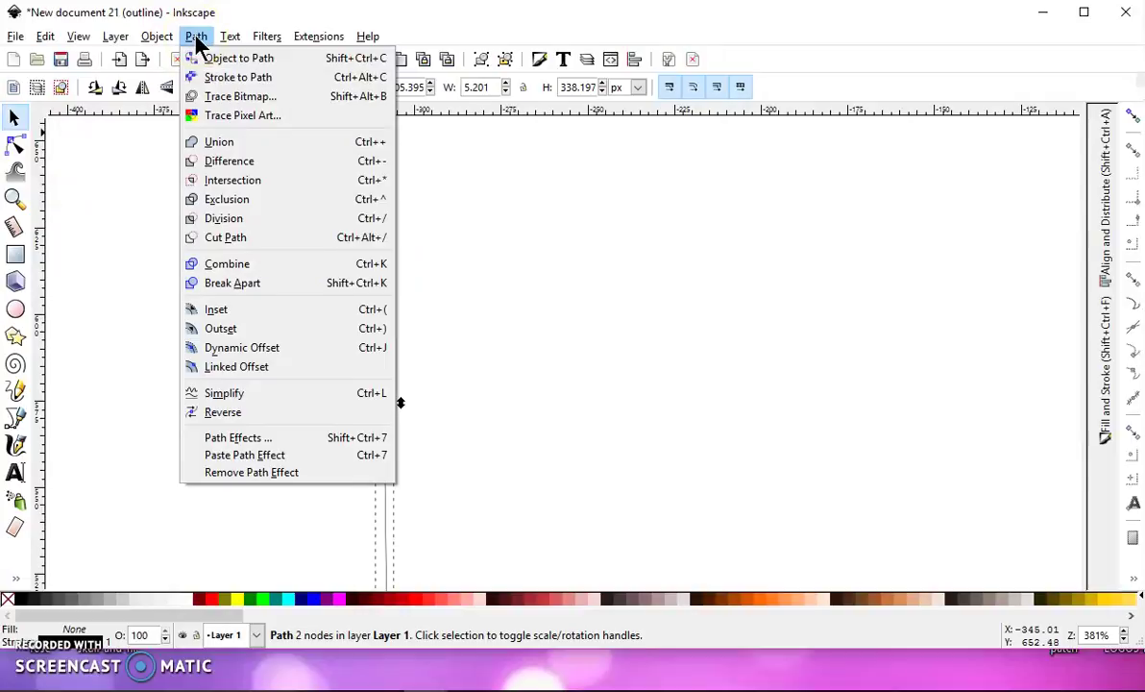
key("Escape")
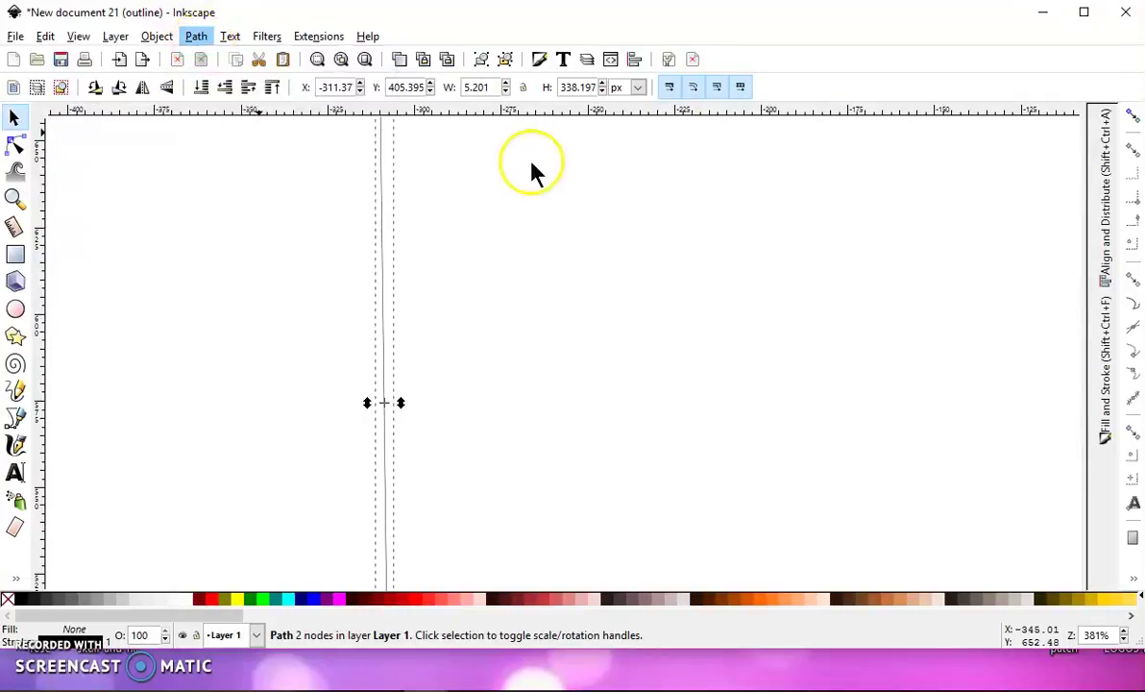
mouse_move(319, 175)
left_mouse_down()
mouse_move(647, 207)
mouse_move(592, 210)
left_mouse_up()
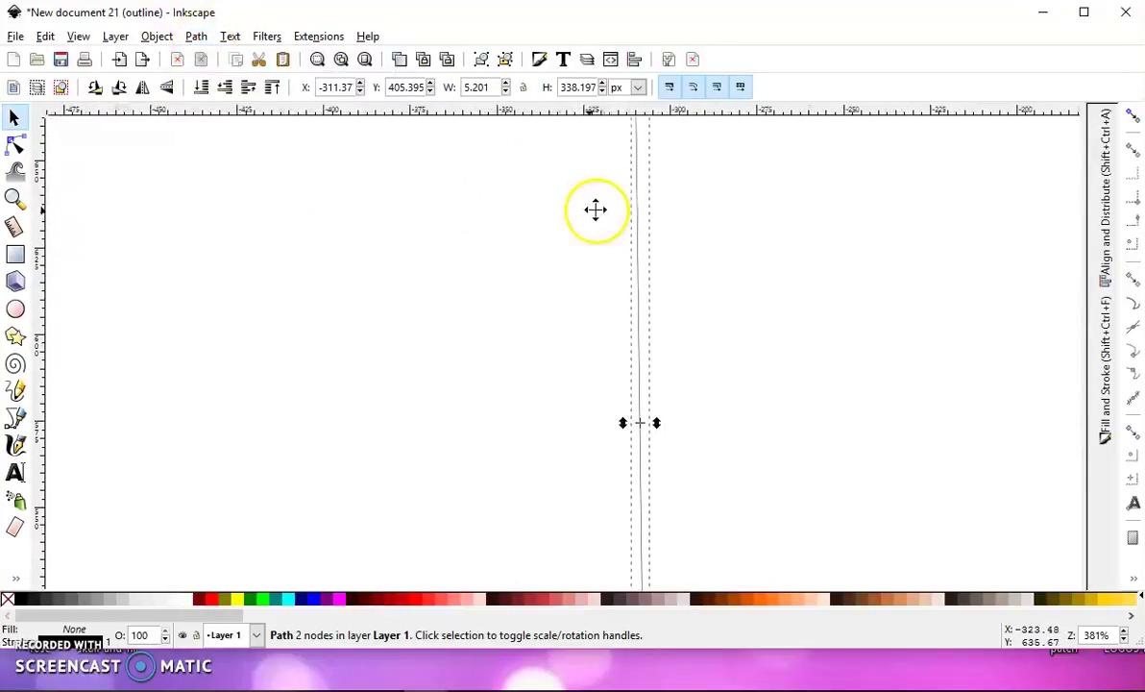
left_click(195, 44)
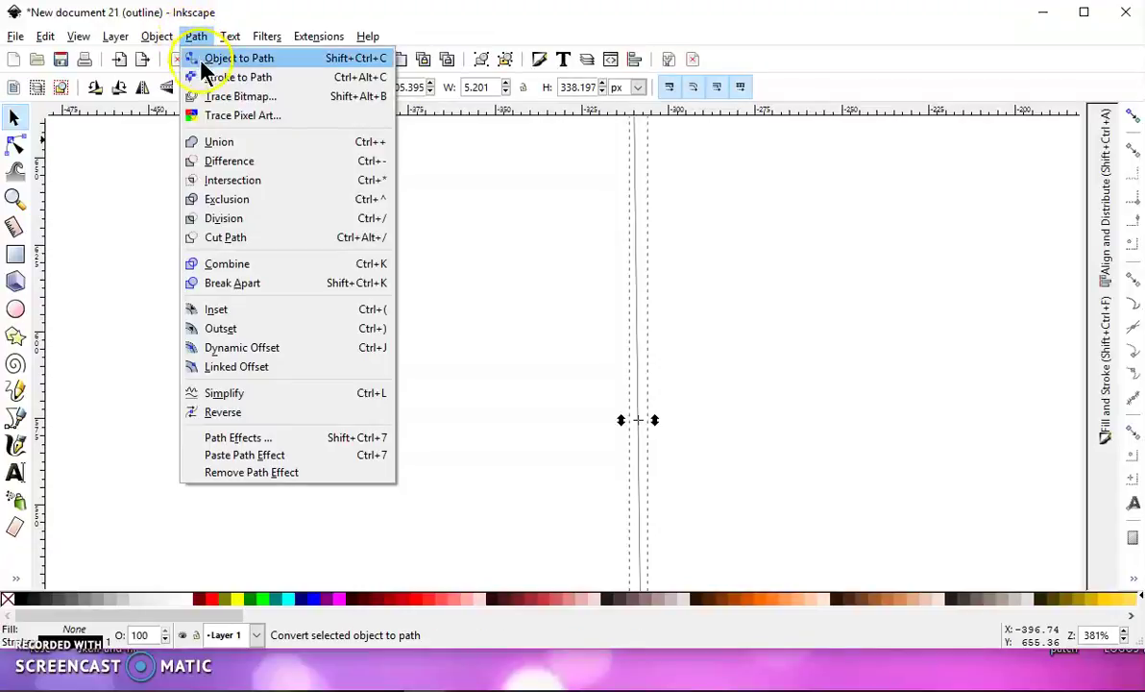
left_click(252, 82)
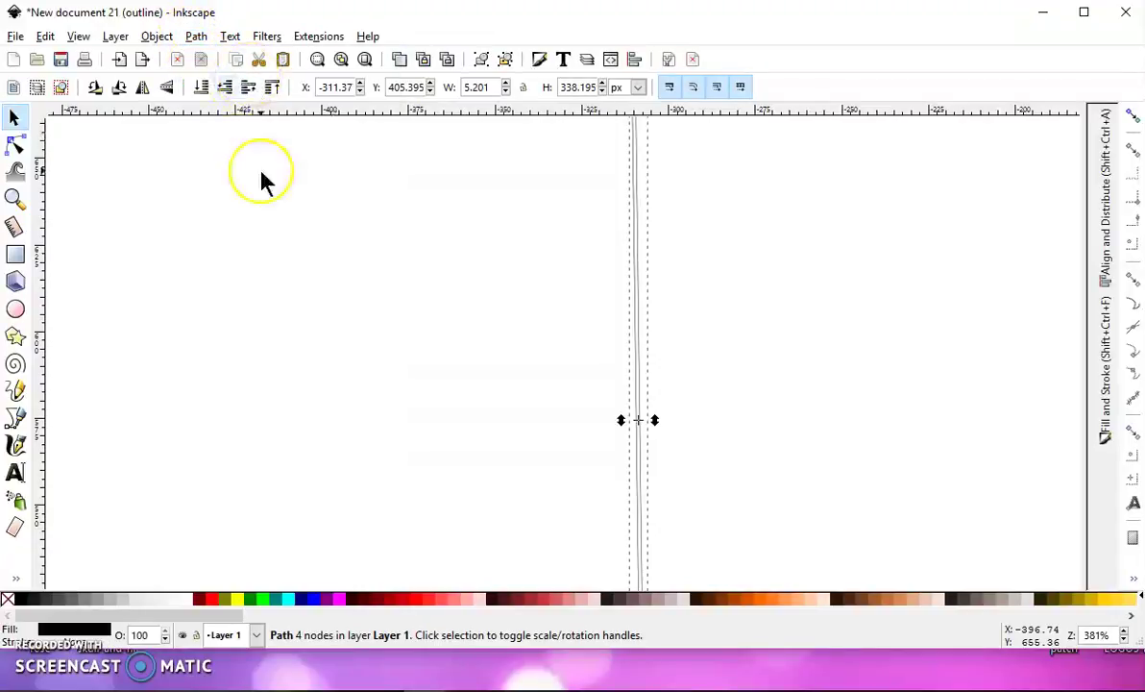
scroll(651, 317, "up", 3, "ctrl")
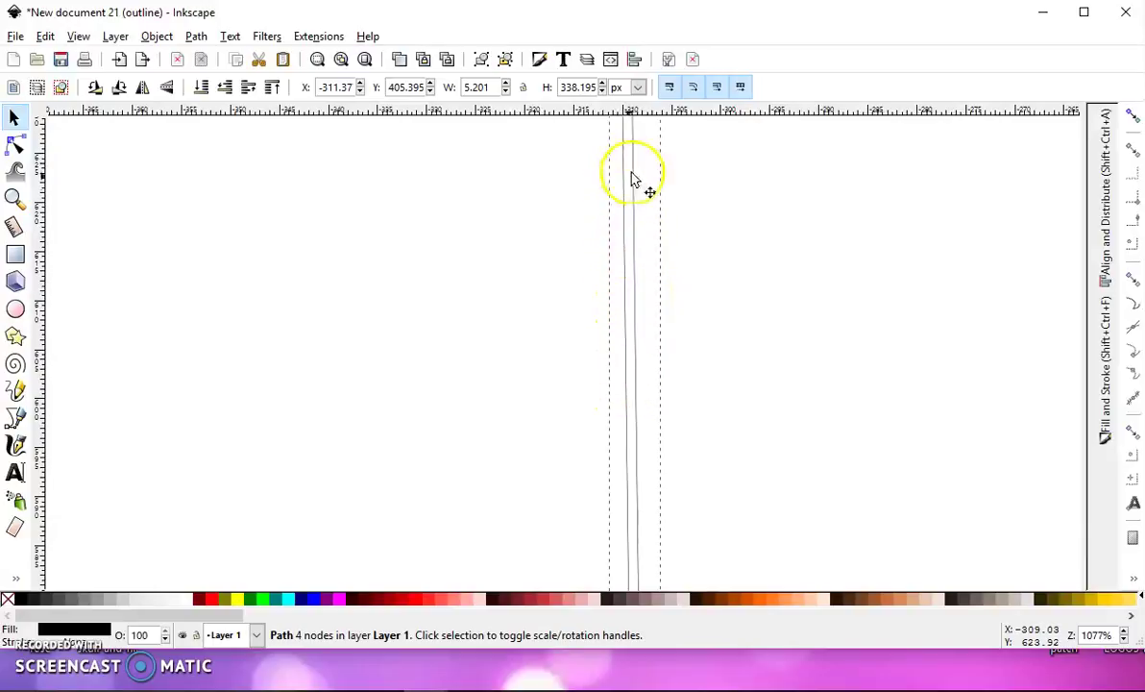
scroll(882, 328, "down", 4, "ctrl")
scroll(882, 328, "down", 4, "ctrl")
scroll(177, 283, "right", 8, "shift")
Delete the converted vertical line and set the display mode back to Normal
scroll(183, 306, "down", 1, "ctrl")
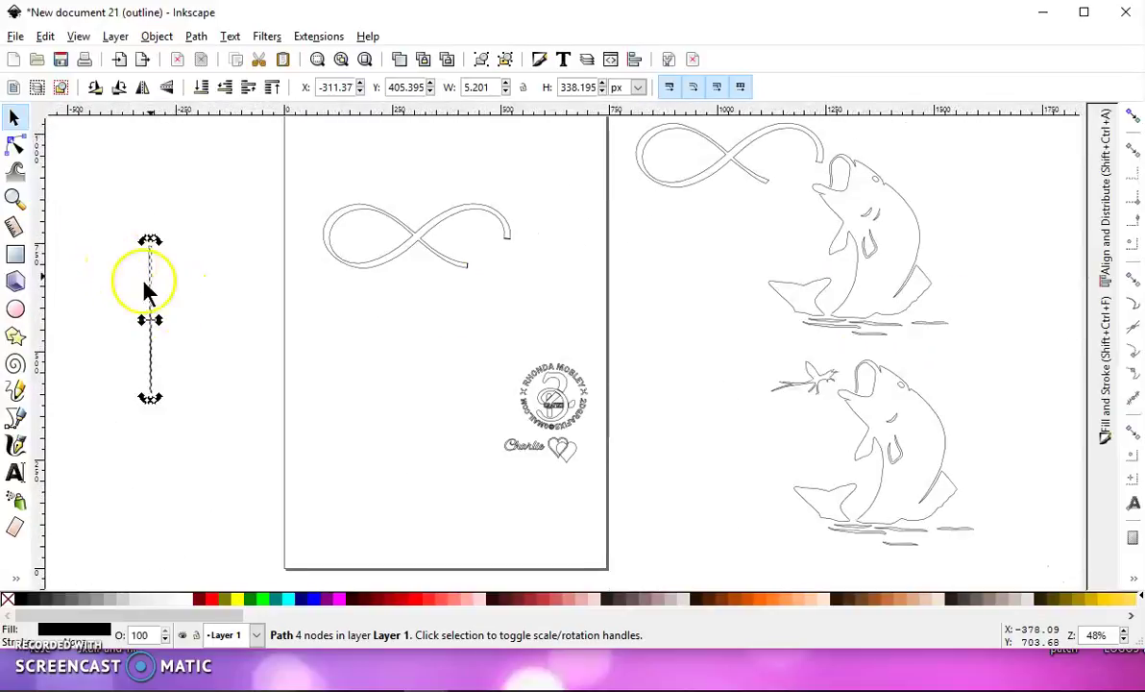
left_click_drag(224, 471, 98, 150)
key("Delete")
scroll(507, 286, "up", 1, "ctrl")
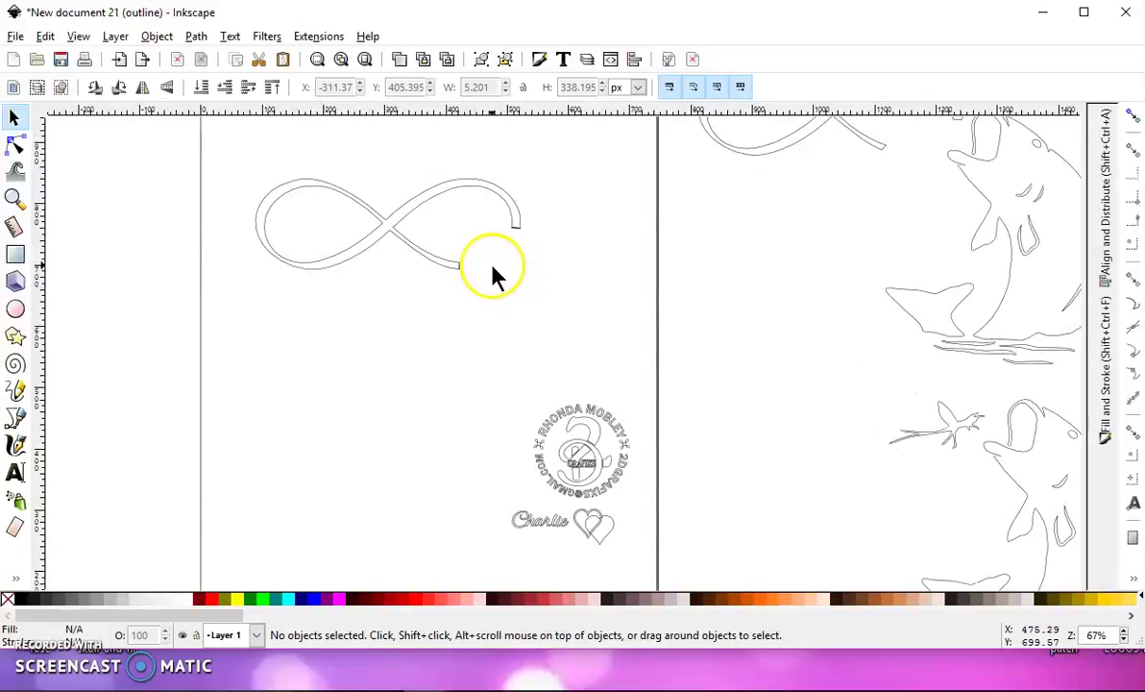
left_click(79, 39)
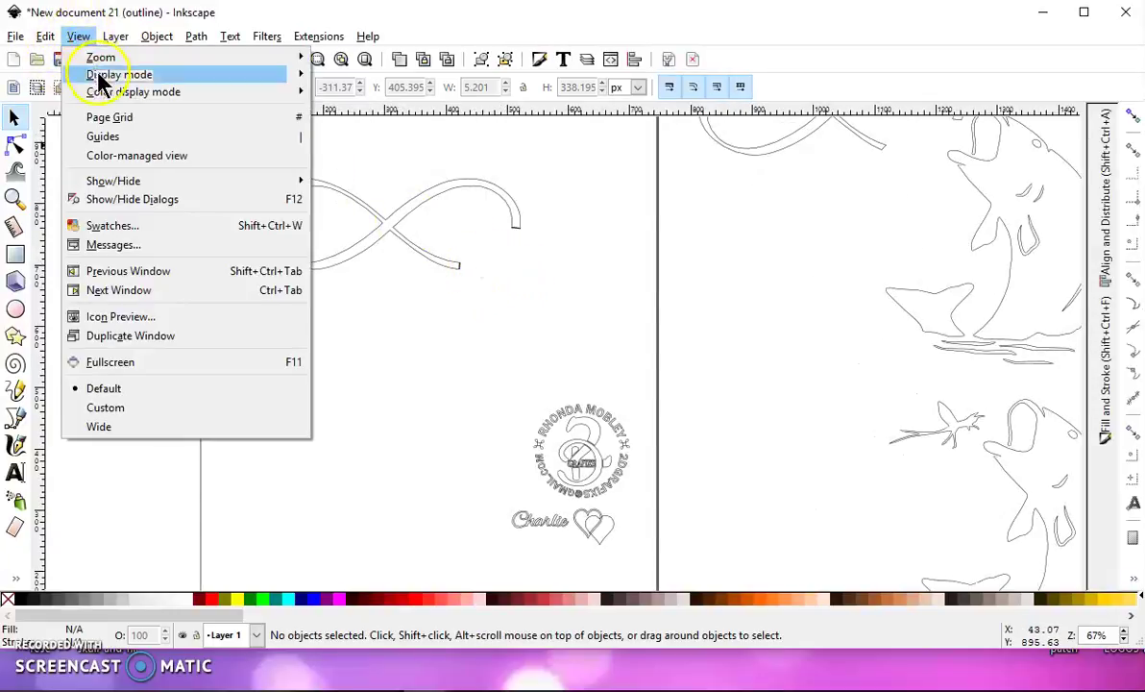
mouse_move(100, 80)
left_click(357, 93)
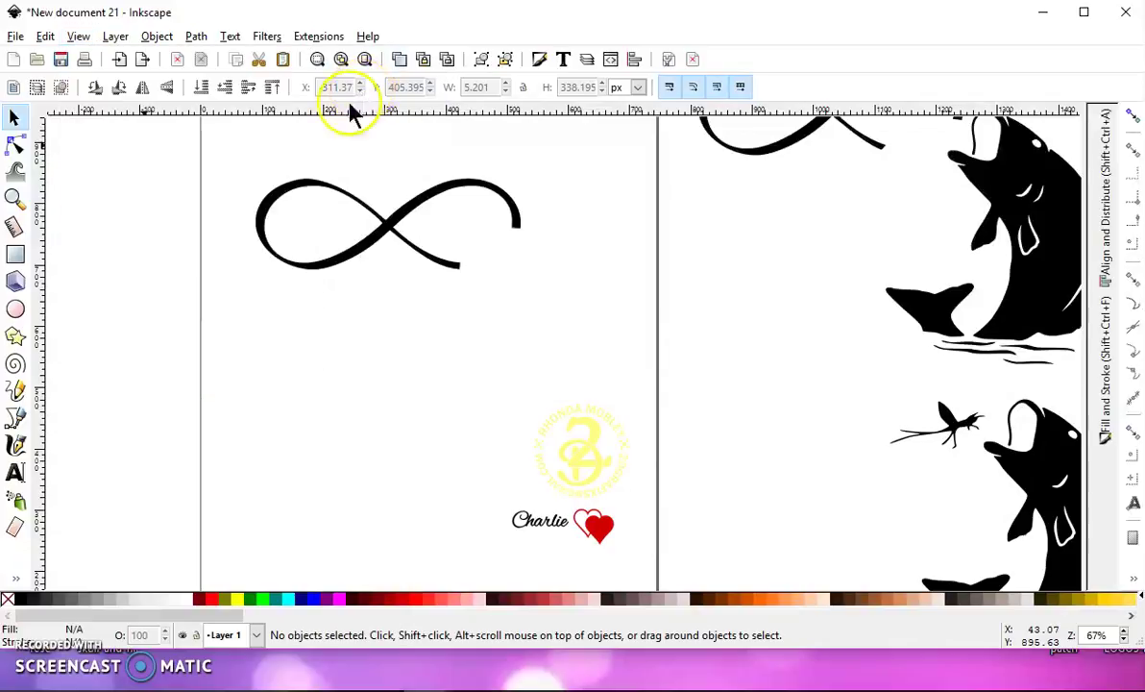
Check the infinity sign's squared-off cut ends by selecting and clearing its pieces
scroll(461, 277, "up", 4, "ctrl")
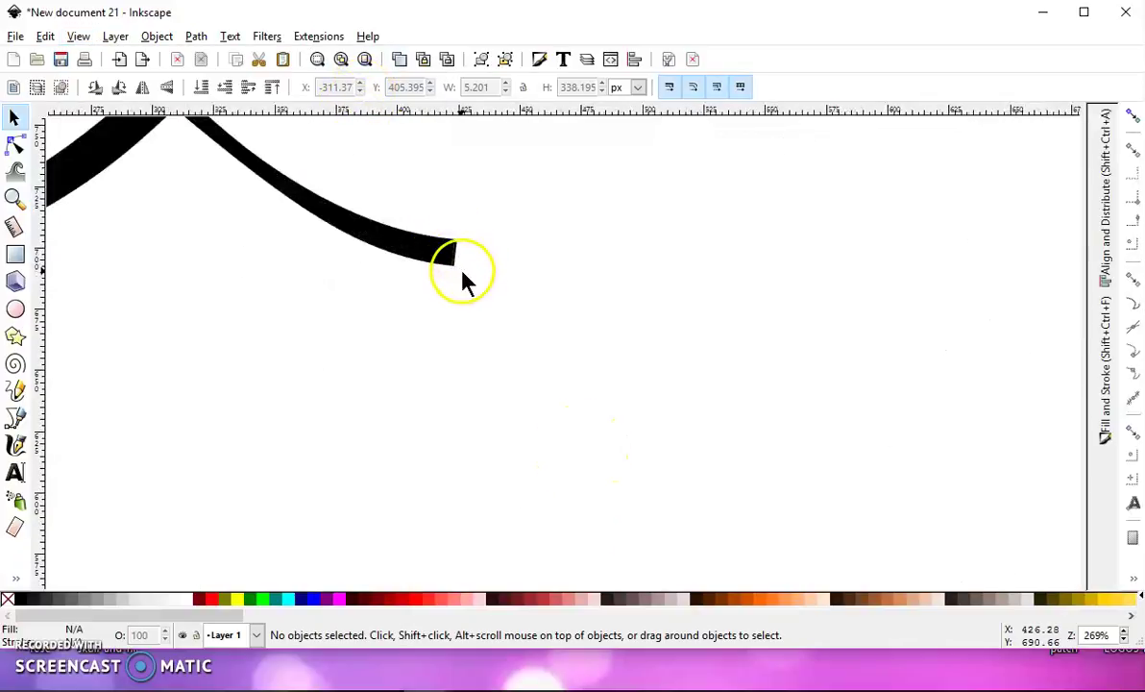
left_click(452, 266)
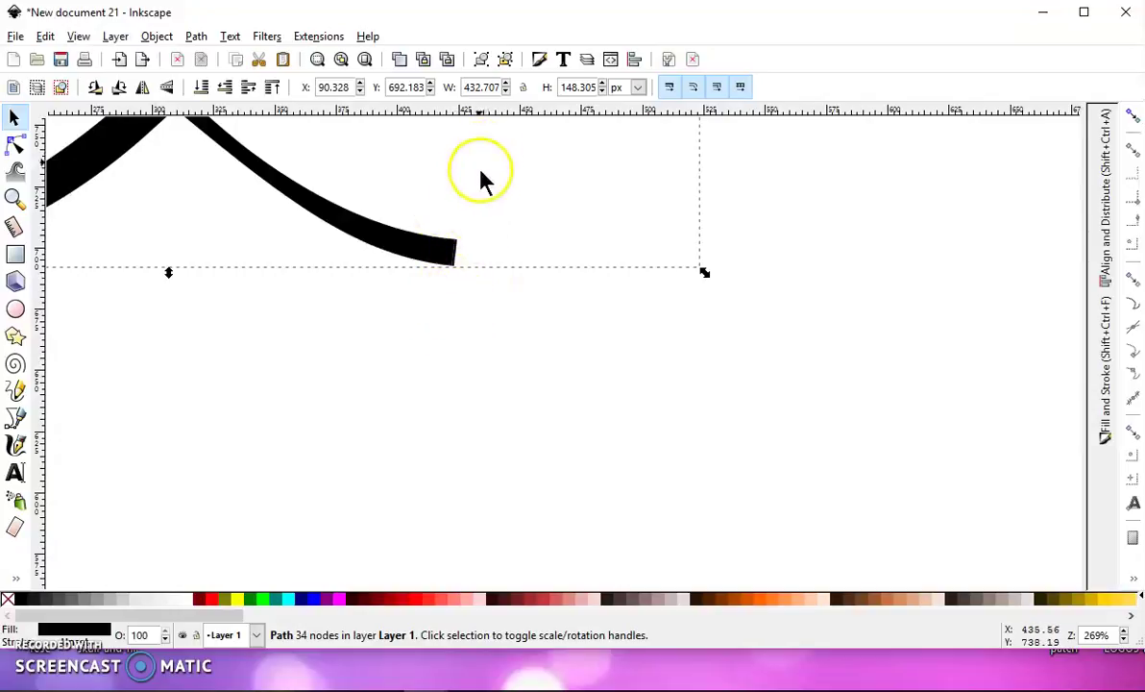
left_click(545, 327)
scroll(519, 287, "down", 3, "ctrl")
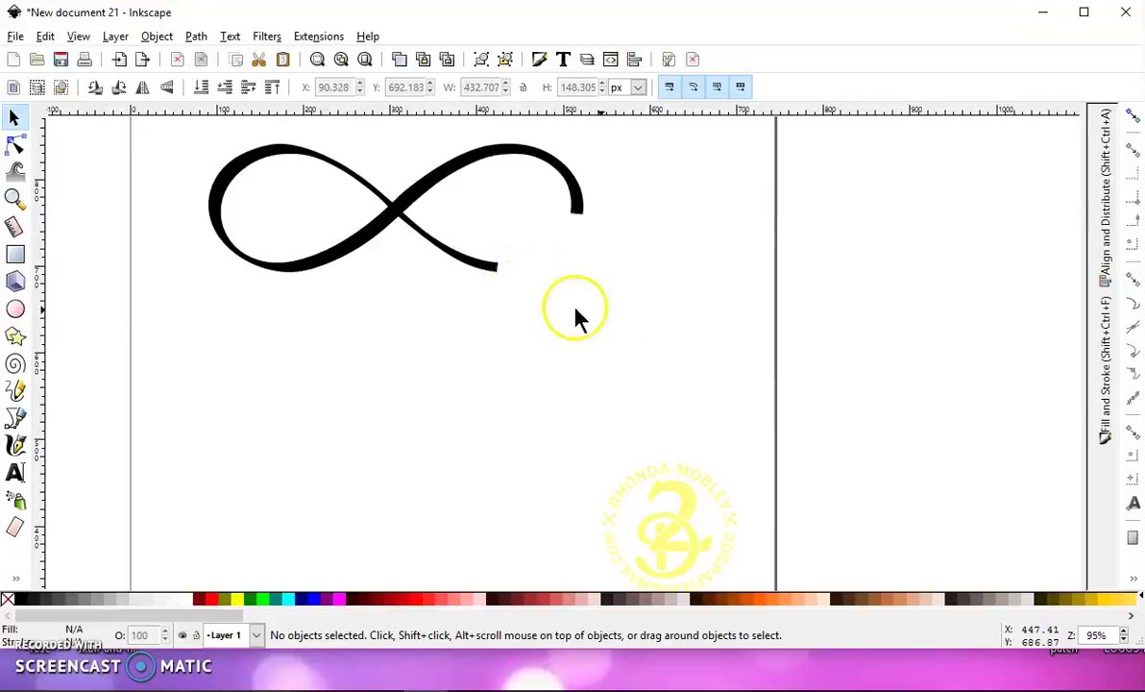
left_click_drag(625, 317, 480, 202)
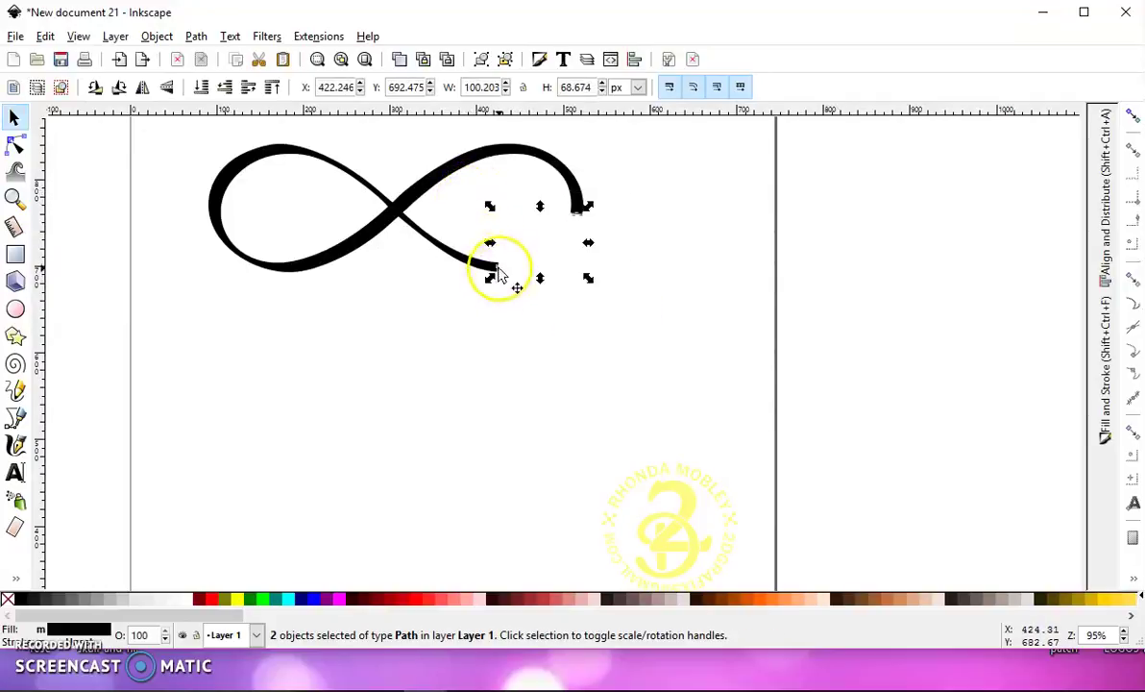
left_click(501, 309)
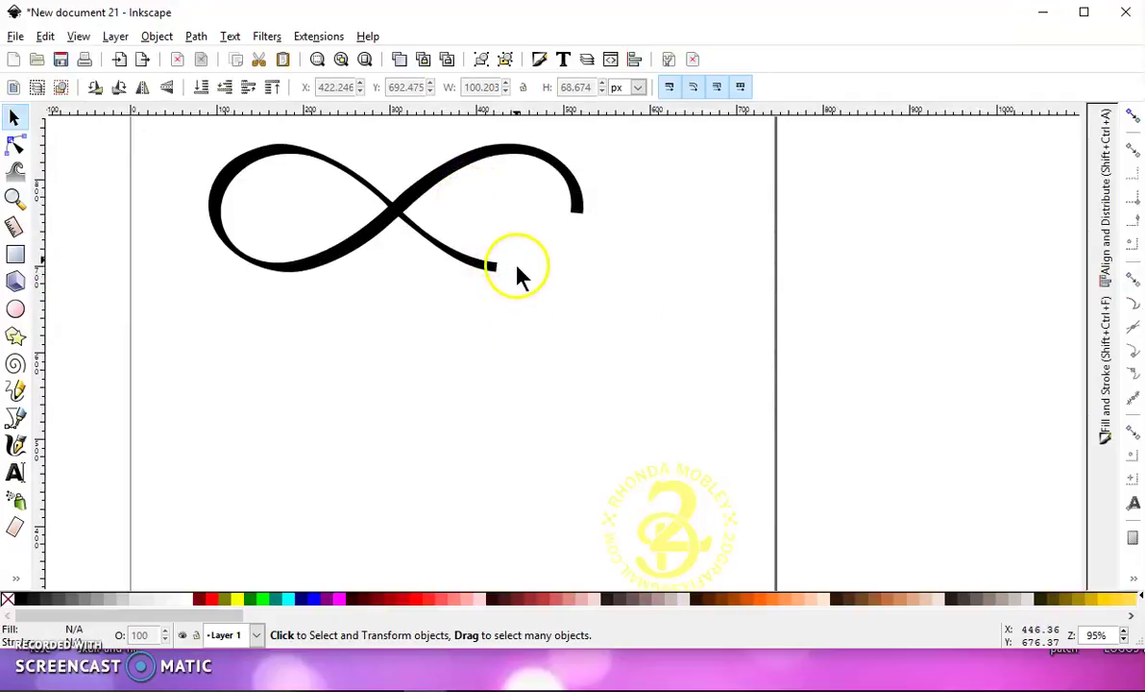
scroll(461, 305, "down", 2)
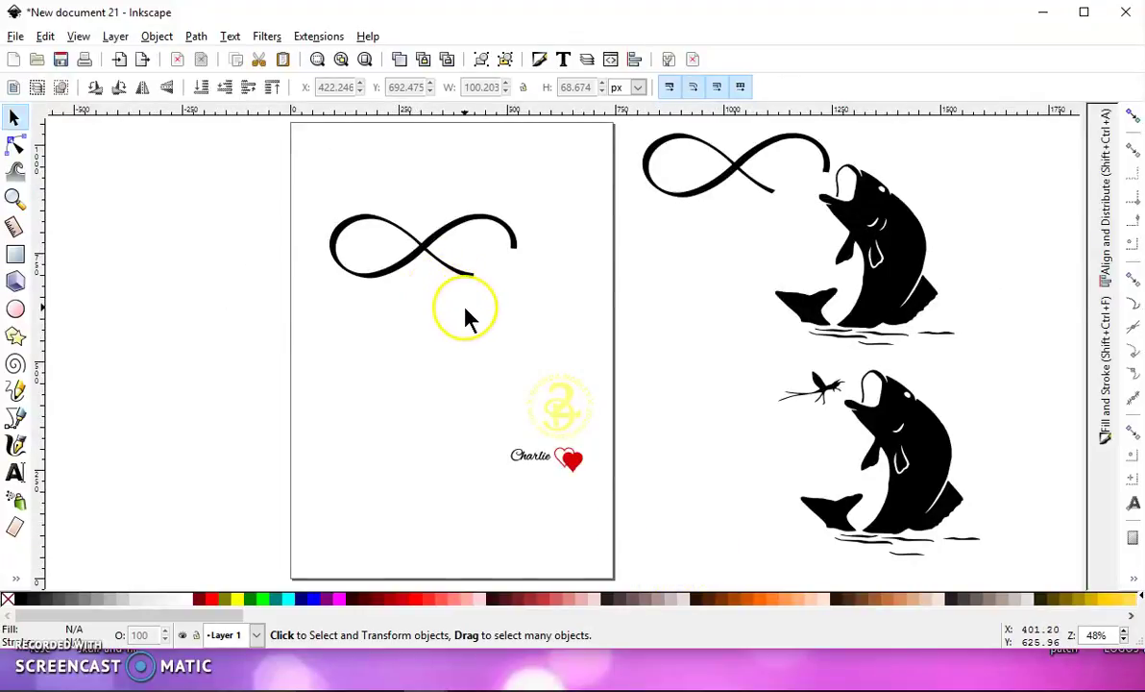
Move the Charlie name up under the infinity's right loop and enlarge it onto the loop end
left_click(779, 416)
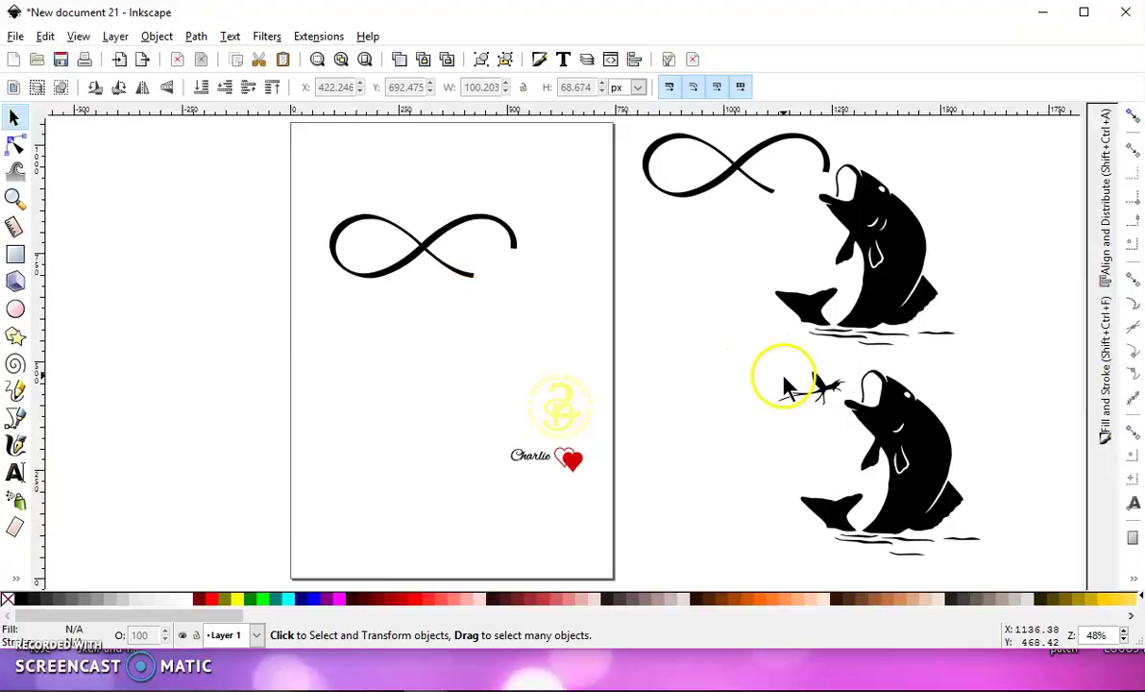
left_click(542, 458)
left_click_drag(542, 458, 518, 253)
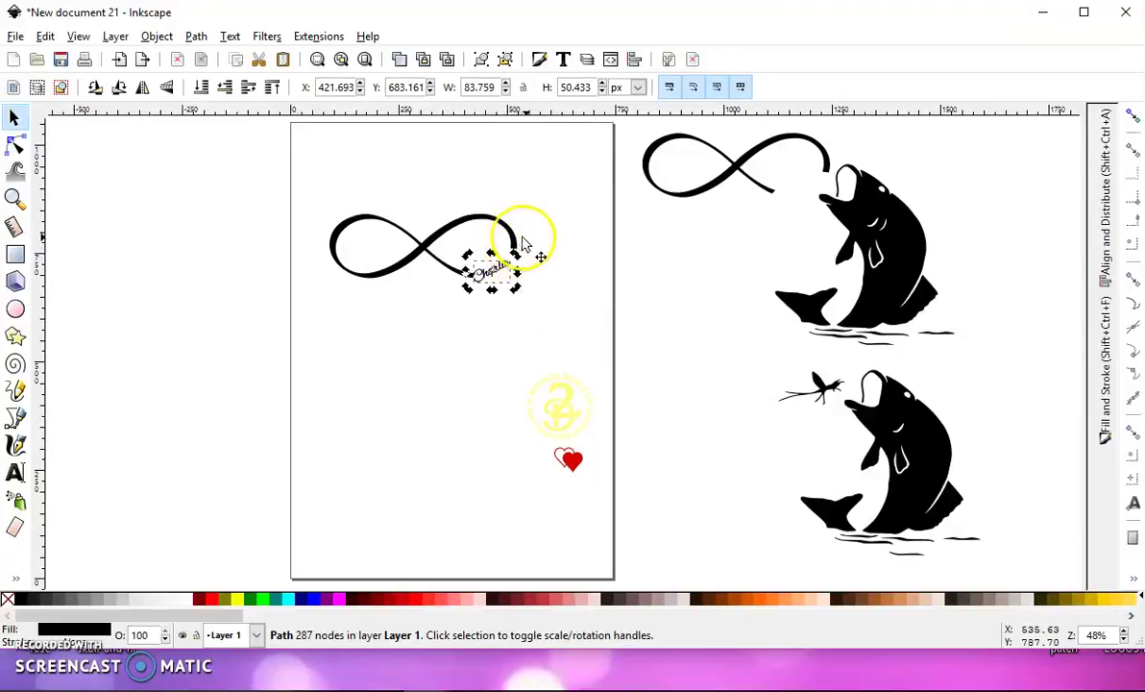
scroll(528, 241, "up", 3)
left_click(466, 337)
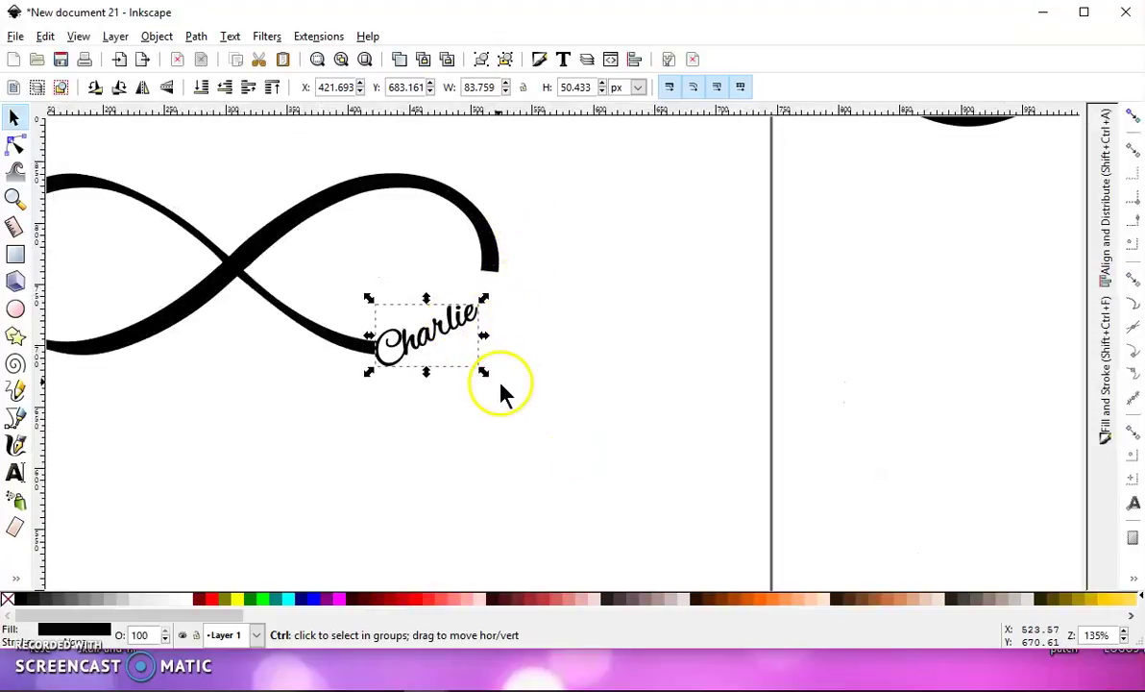
left_click_drag(497, 385, 534, 389)
left_click_drag(467, 324, 462, 300)
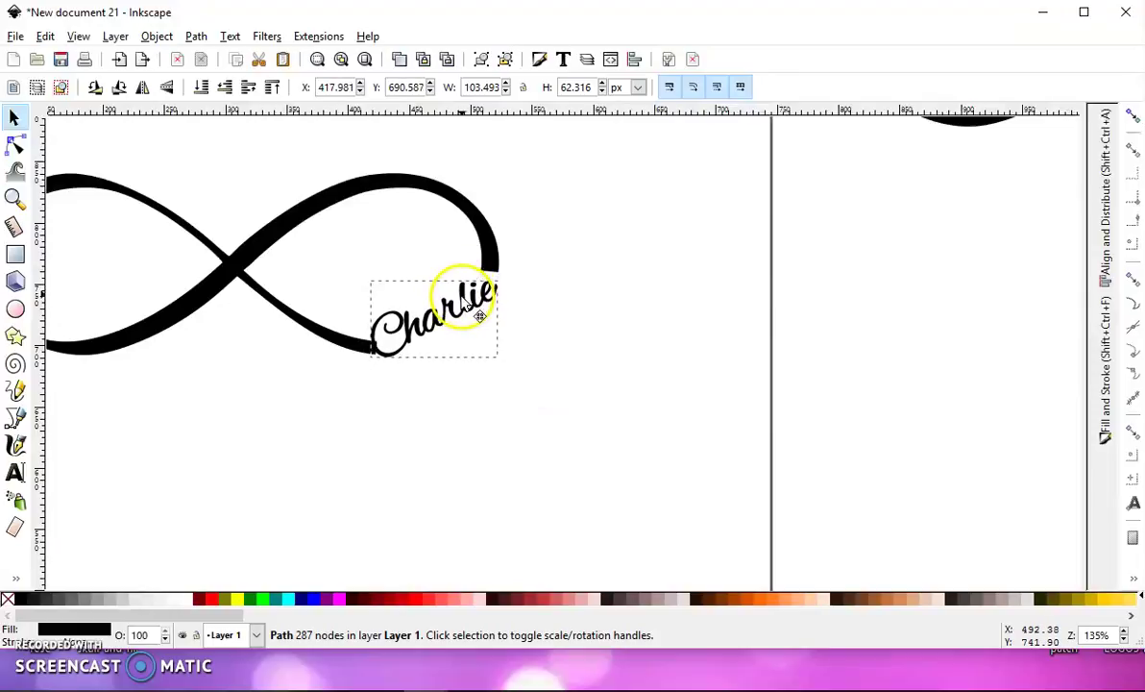
Shift the infinity sign slightly and tilt Charlie so it meets the loop's tip
left_click(496, 261)
left_click_drag(496, 261, 473, 291)
left_click(492, 305)
left_click(498, 293)
left_click(493, 295)
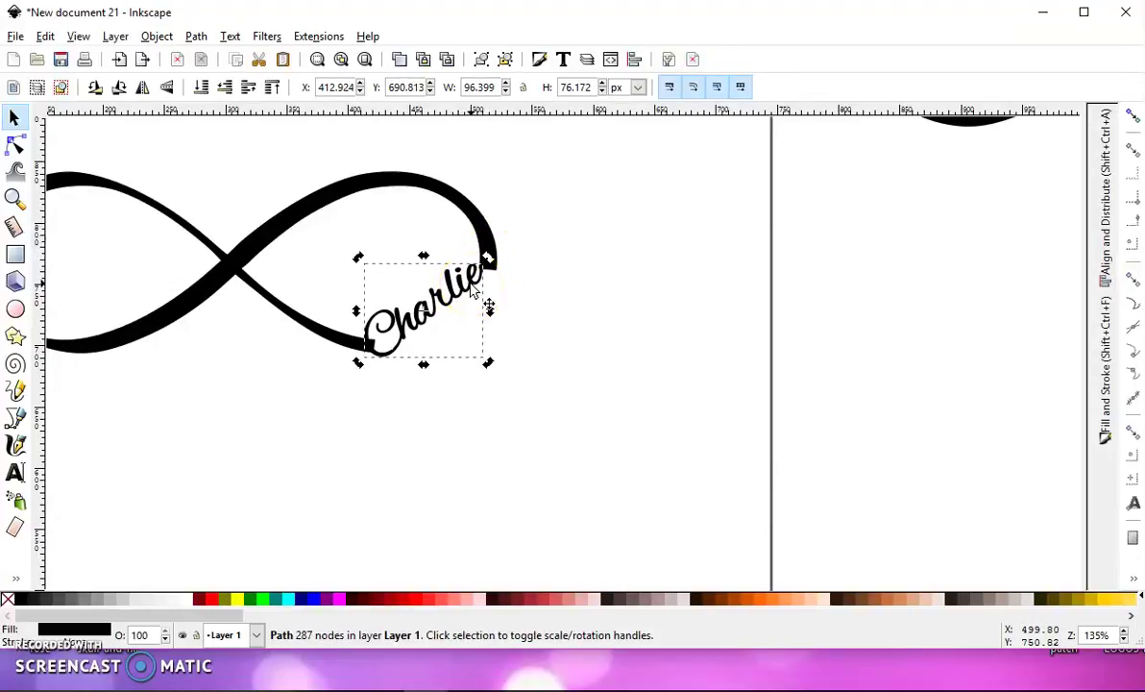
Union the infinity sign and the Charlie name into a single path
left_click(307, 327)
scroll(468, 404, "down", 1, "ctrl")
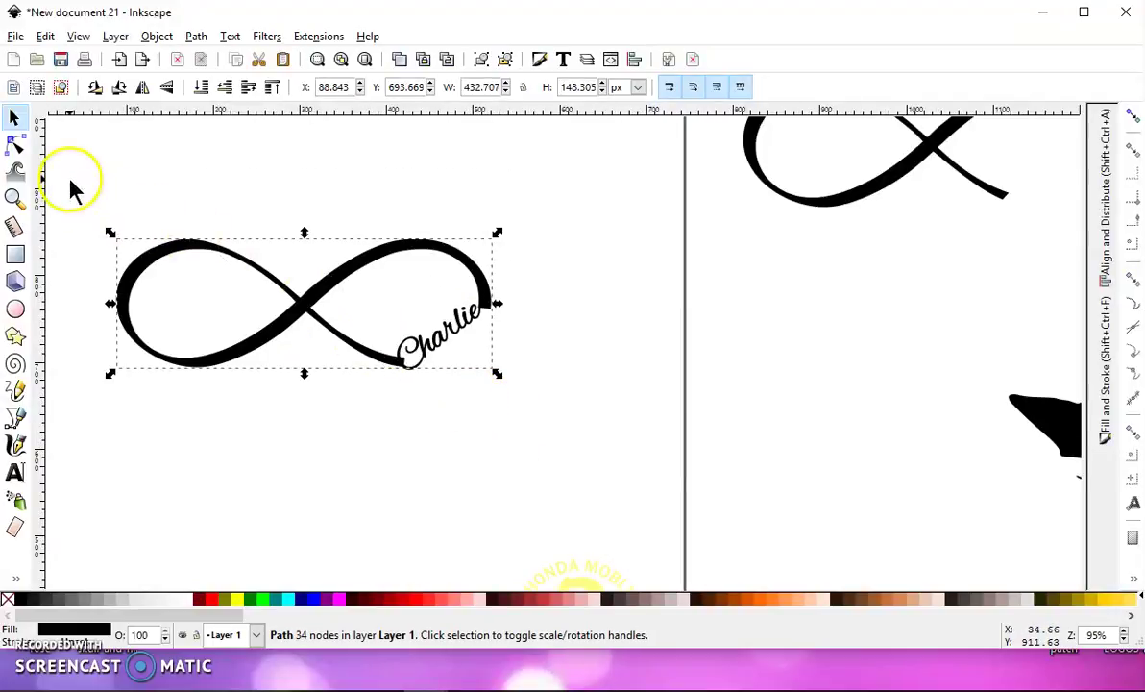
left_click_drag(71, 180, 599, 468)
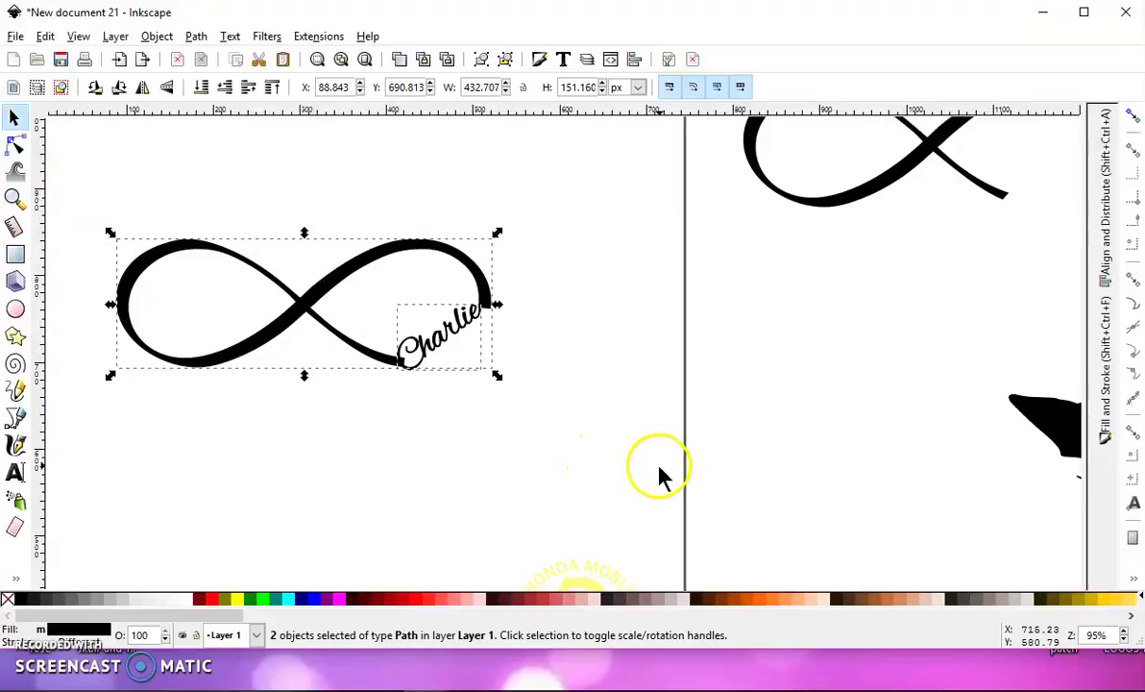
left_click(196, 37)
left_click(227, 141)
Delete the sharp corner node where the stroke meets the C and reshape the curve handles
left_click(15, 144)
scroll(375, 335, "up", 6)
scroll(446, 404, "up", 2)
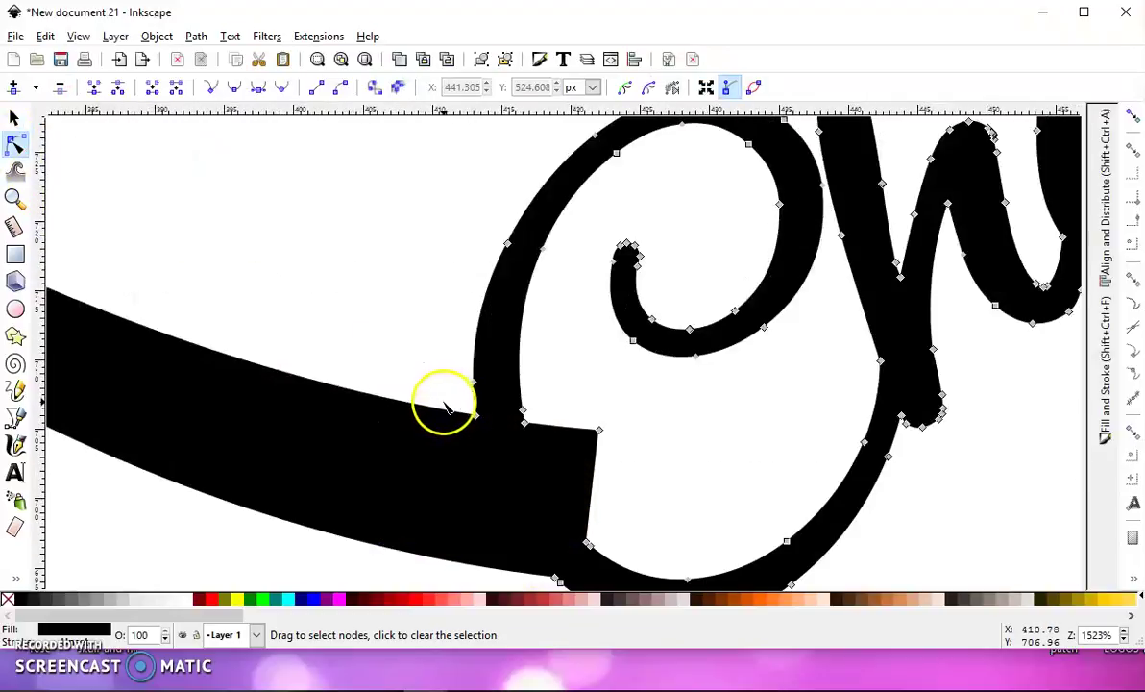
left_click_drag(442, 402, 307, 238)
left_click_drag(492, 301, 452, 333)
key("Delete")
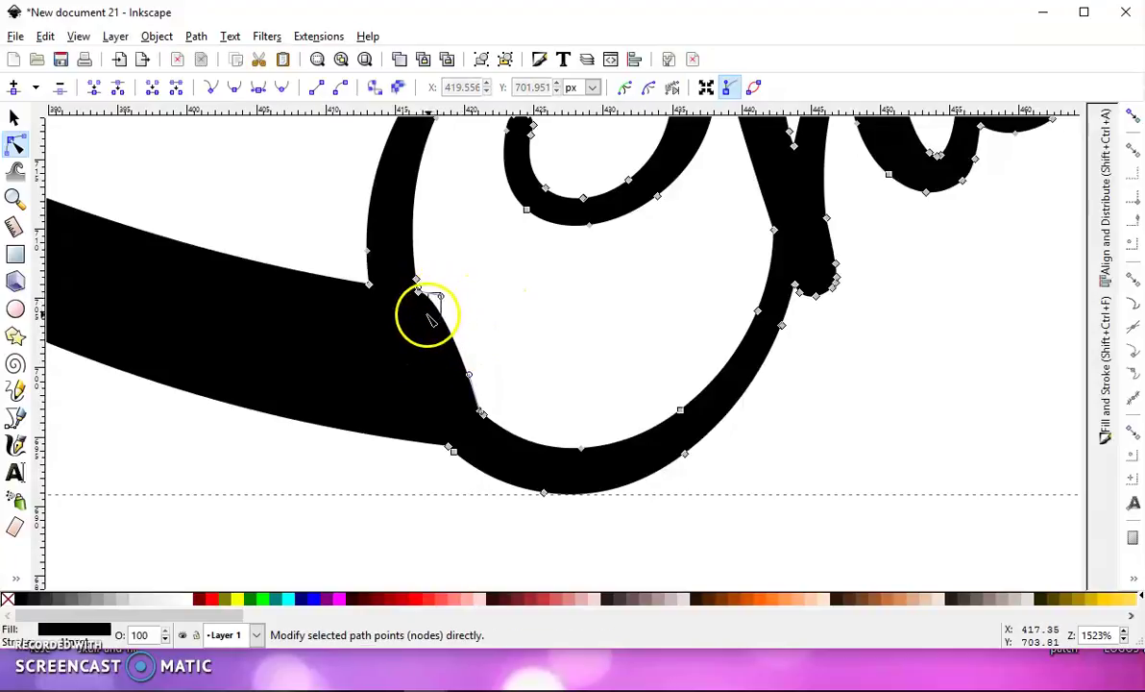
left_click_drag(419, 312, 405, 313)
left_click_drag(470, 376, 465, 405)
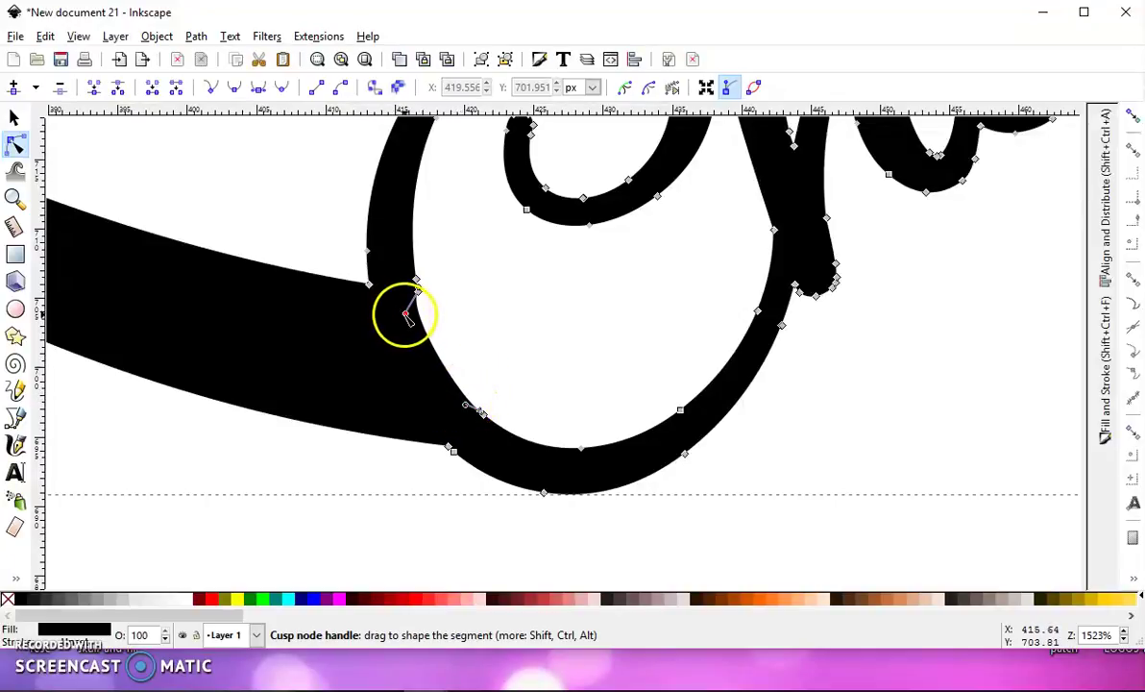
left_click_drag(398, 313, 414, 318)
Delete the remaining corner node at the C joint
left_click(17, 119)
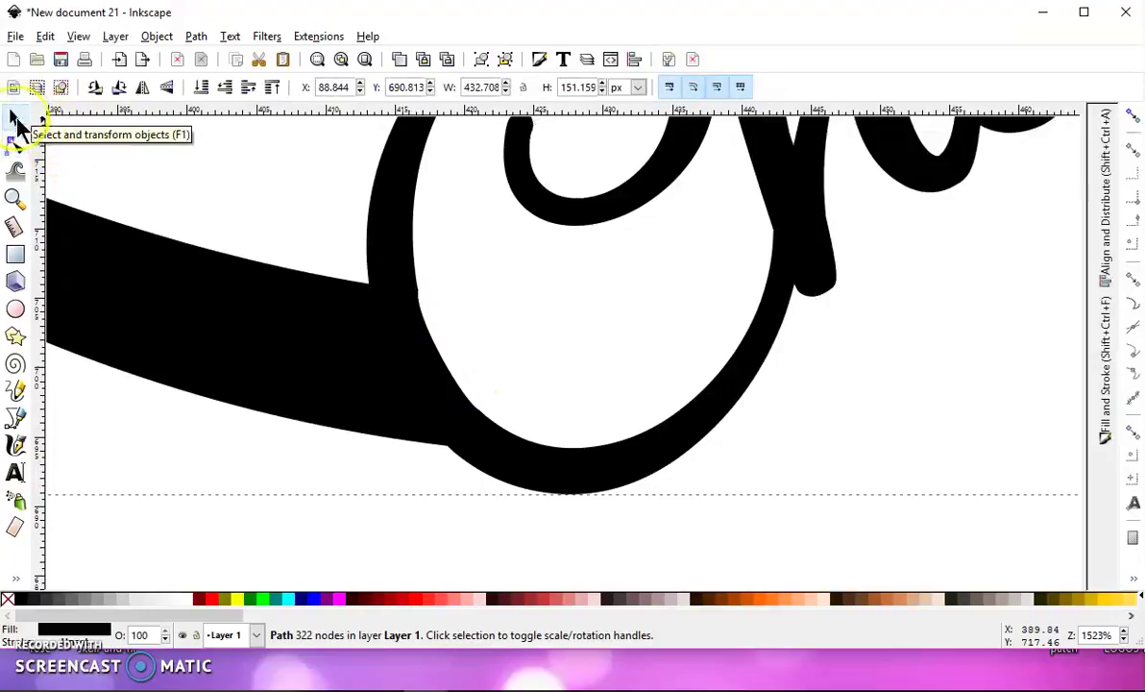
left_click(15, 143)
left_click(417, 291)
key("Delete")
left_click(15, 119)
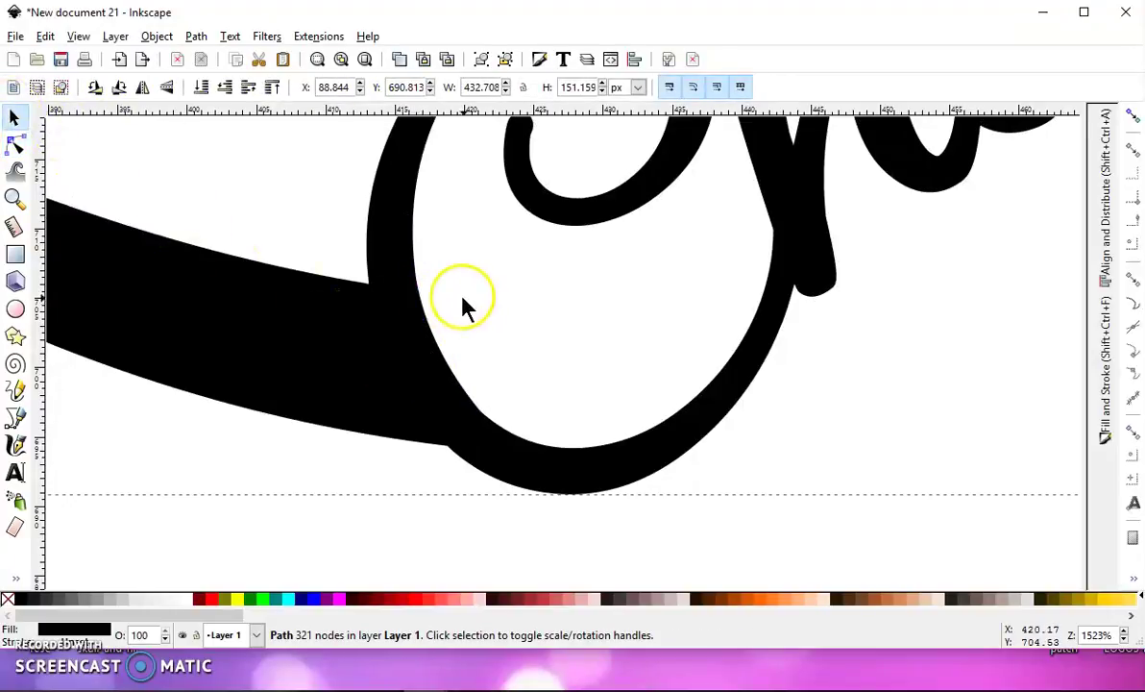
scroll(460, 302, "down", 6)
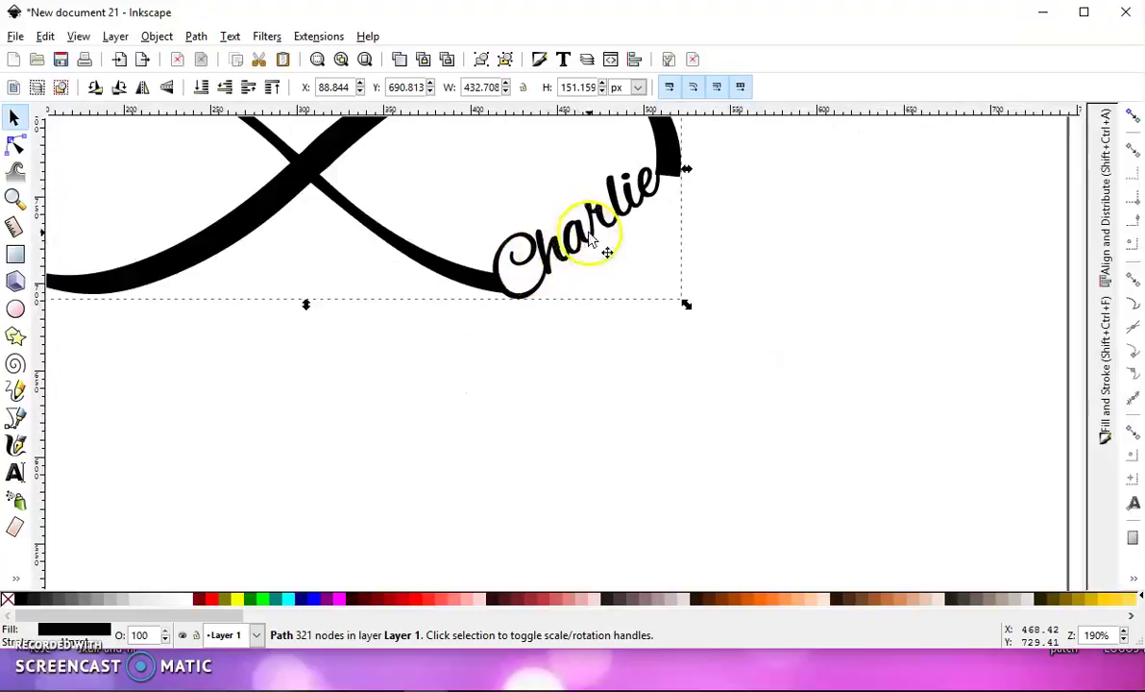
Bring the infinity's right end into view and try bending the curve there
left_click_drag(591, 240, 455, 324)
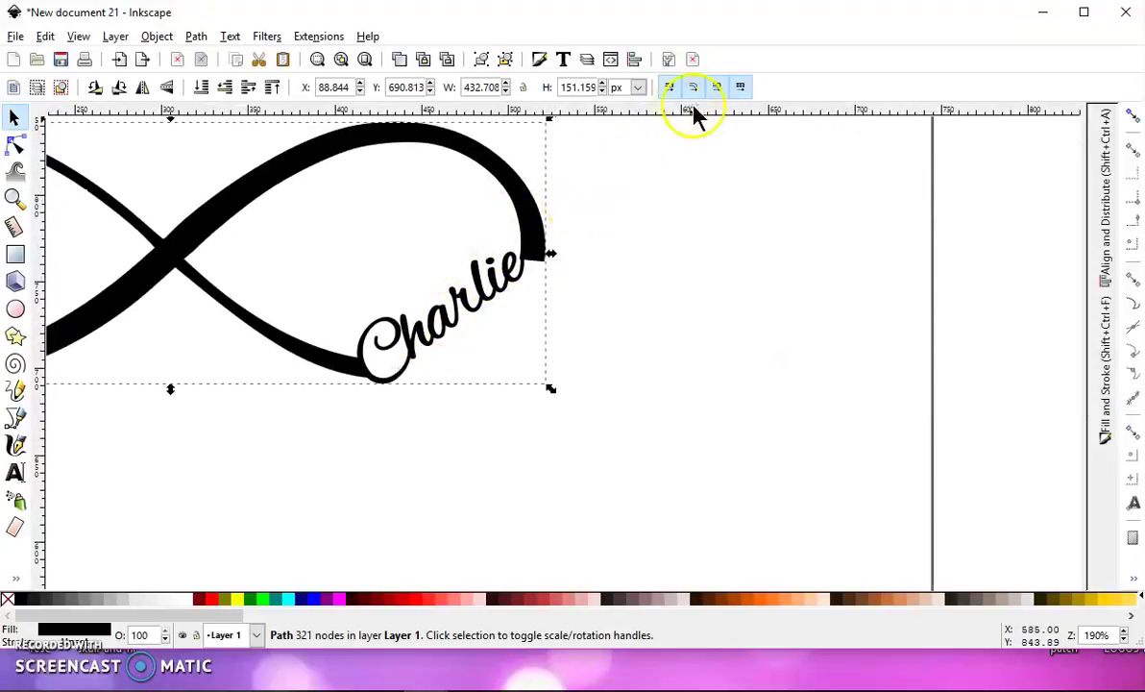
left_click(16, 146)
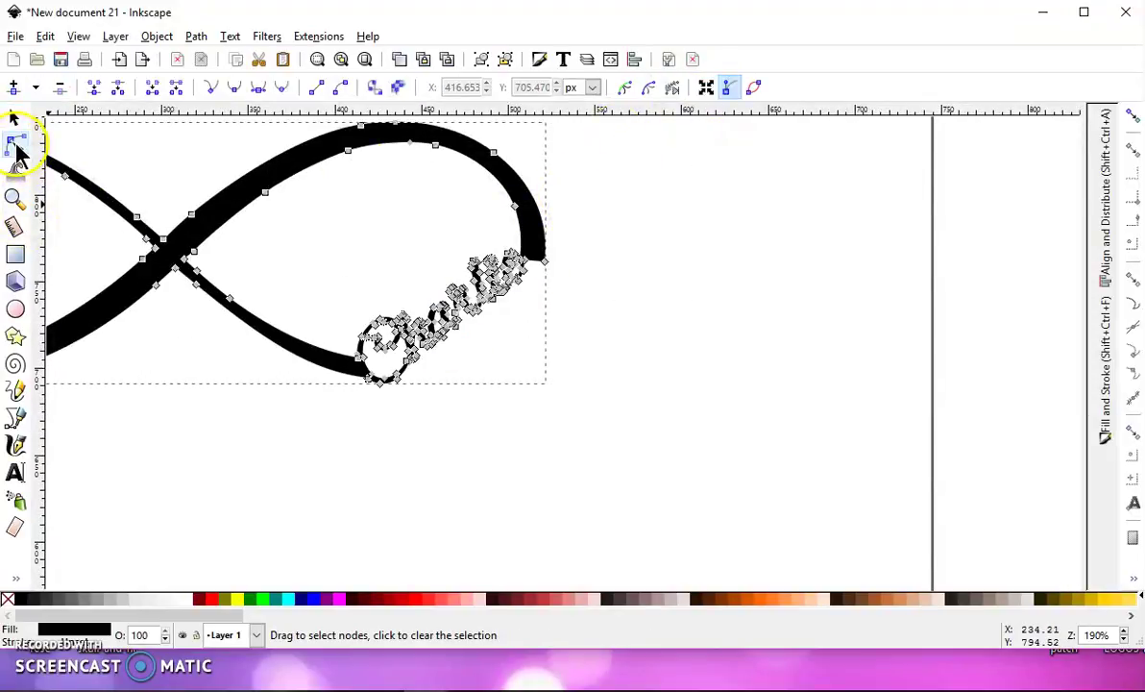
left_click(544, 259)
mouse_move(549, 224)
left_mouse_down()
mouse_move(559, 174)
mouse_move(548, 229)
left_mouse_up()
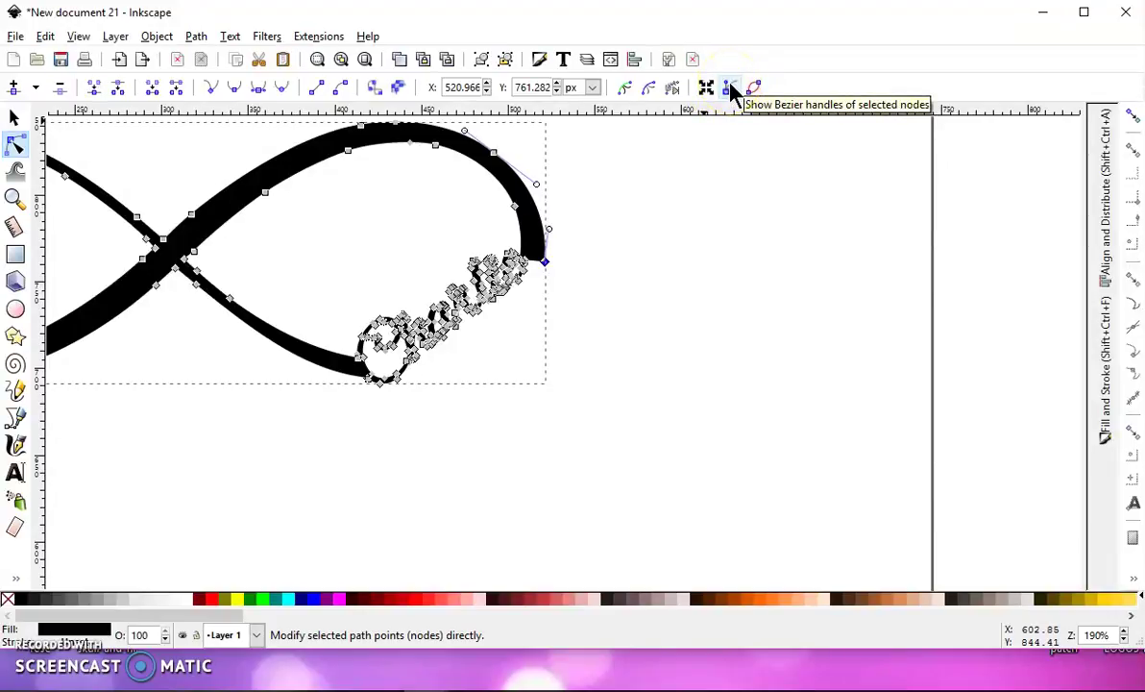
scroll(509, 235, "up", 5)
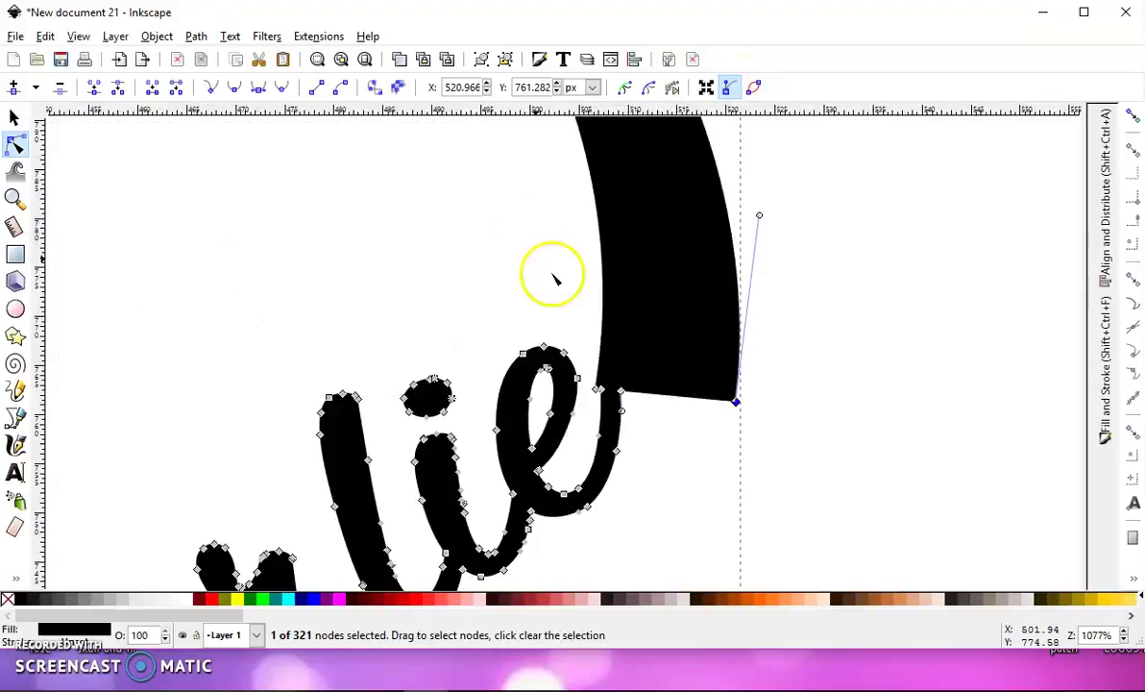
Drag the infinity's cut end node onto the e's corner and curve the joined segment smoothly
left_click(597, 389)
left_click_drag(597, 389, 735, 401)
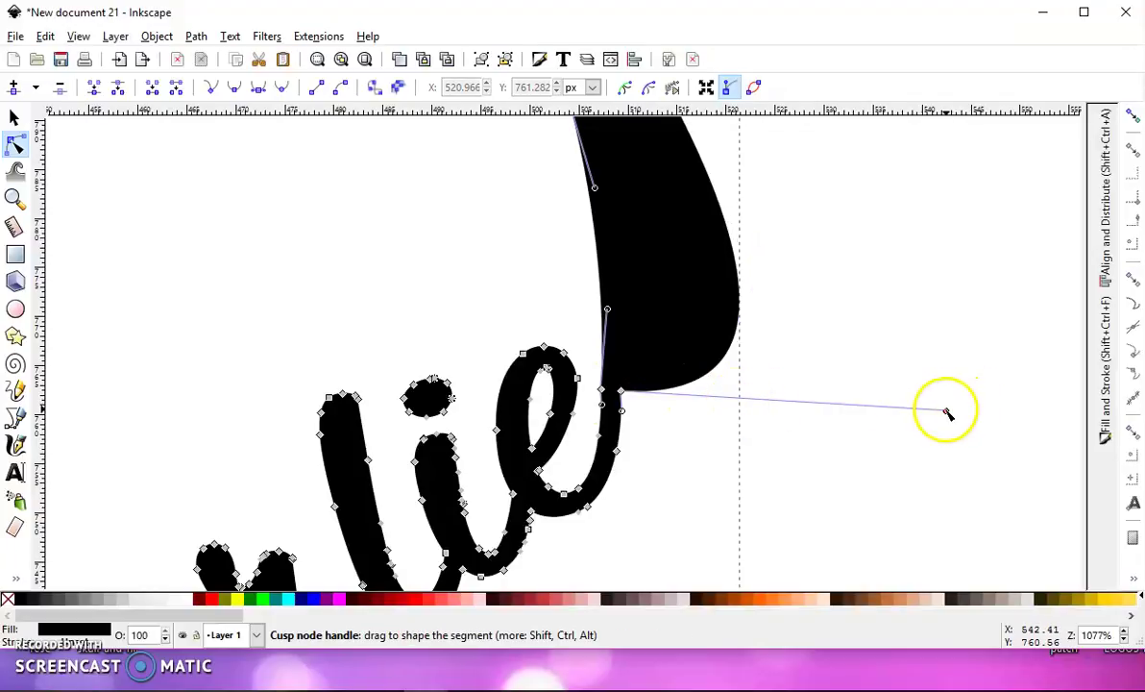
mouse_move(946, 409)
left_mouse_down()
mouse_move(776, 255)
mouse_move(716, 233)
mouse_move(641, 248)
mouse_move(654, 256)
mouse_move(590, 255)
left_mouse_up()
scroll(545, 240, "down", 2)
scroll(534, 309, "up", 4)
scroll(550, 329, "down", 1)
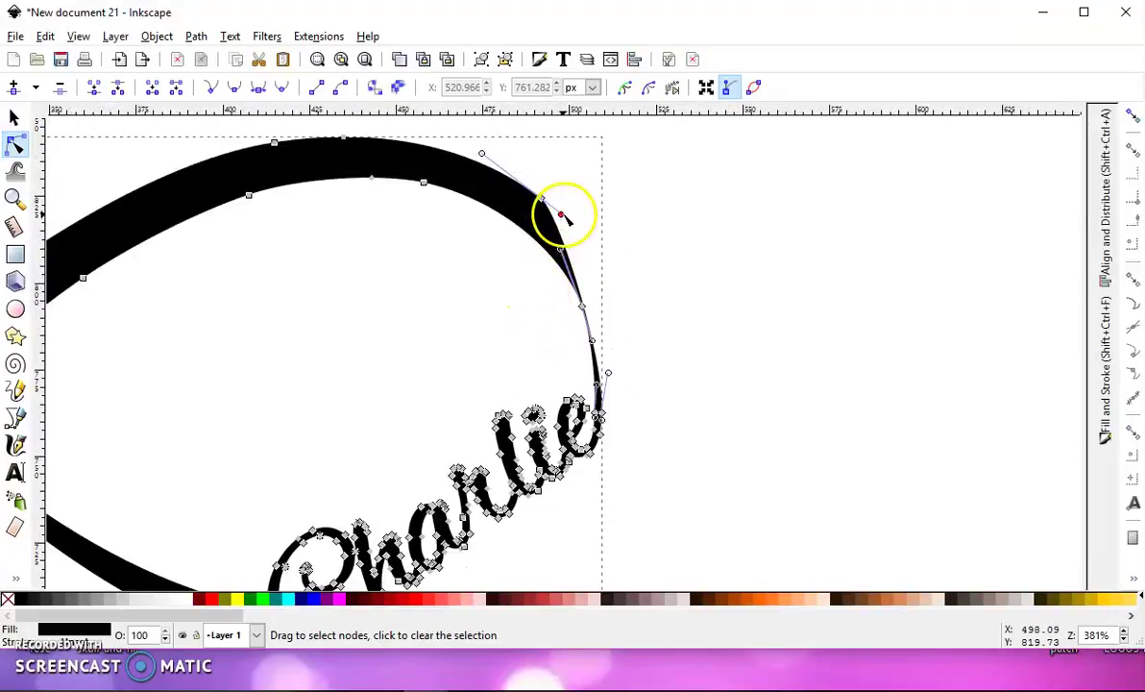
mouse_move(562, 216)
left_mouse_down()
mouse_move(629, 297)
mouse_move(629, 280)
left_mouse_up()
scroll(317, 328, "down", 4)
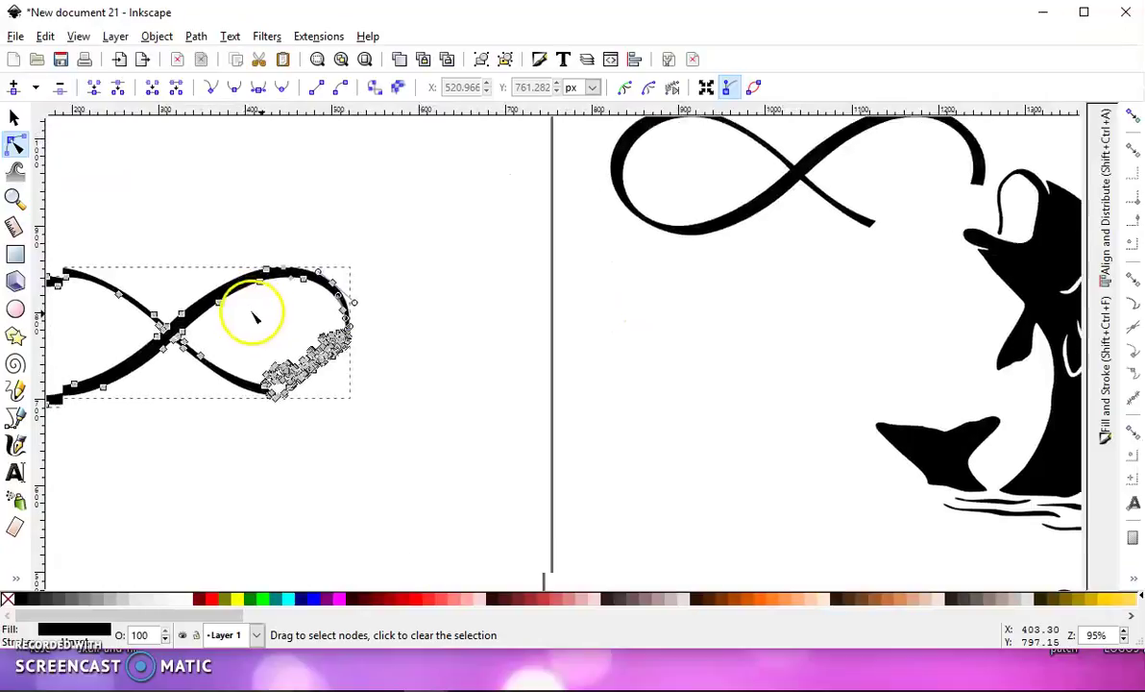
Move the infinity drawing and bring both red hearts up onto its left loop
left_click(18, 116)
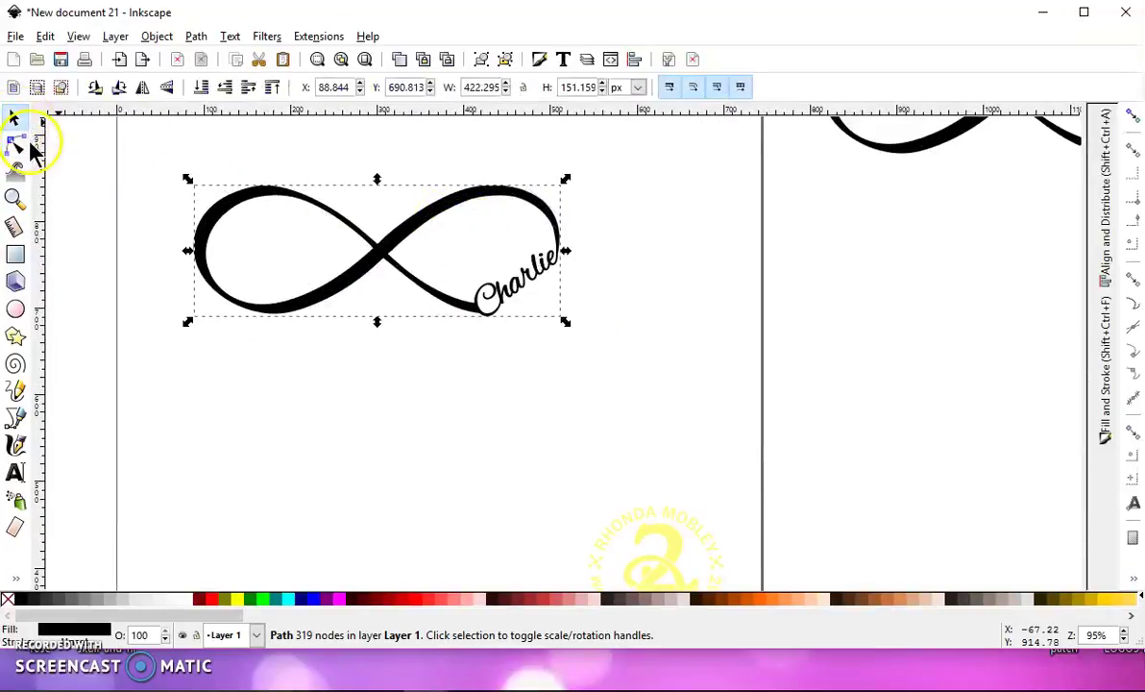
mouse_move(360, 281)
left_mouse_down()
mouse_move(336, 309)
mouse_move(357, 281)
left_mouse_up()
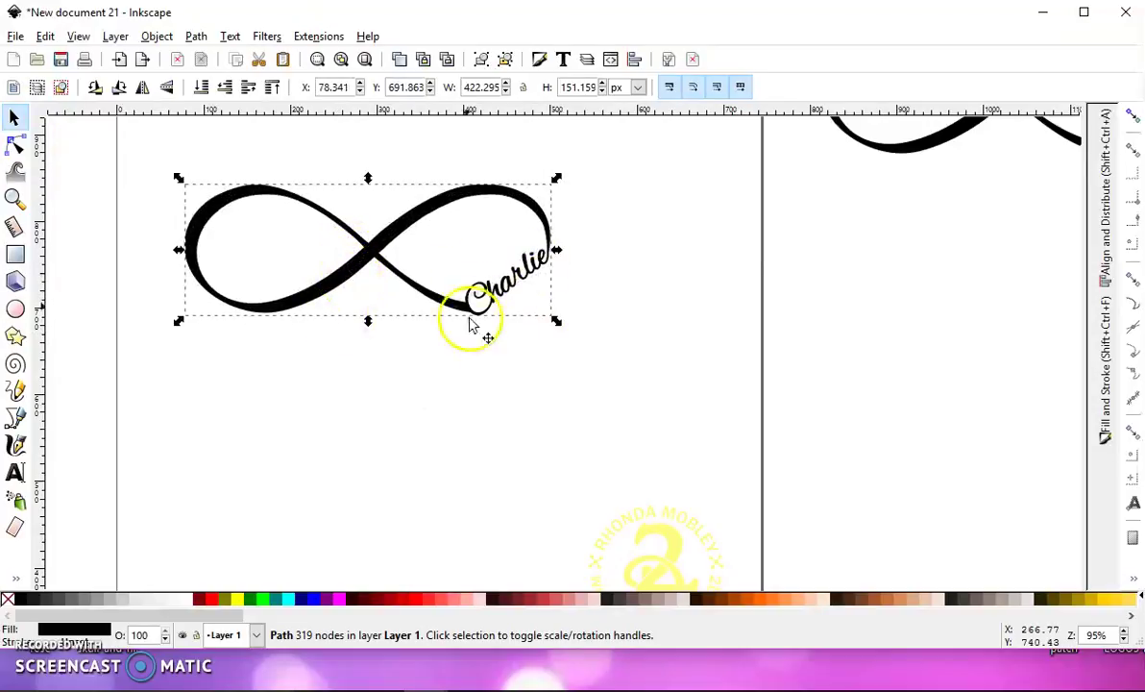
scroll(524, 422, "down", 1)
scroll(509, 461, "down", 2)
scroll(567, 502, "up", 1)
left_click_drag(563, 481, 730, 607)
left_click_drag(701, 546, 331, 204)
scroll(345, 225, "up", 7)
scroll(345, 225, "left", 2)
left_click_drag(414, 477, 379, 285)
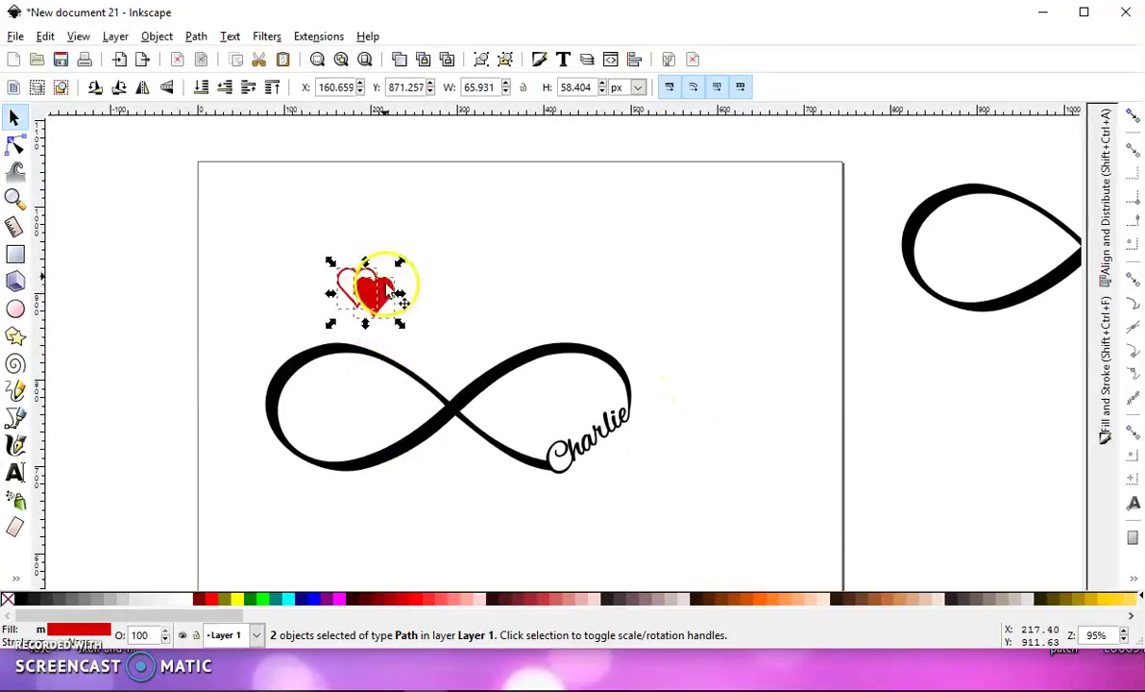
Union the two hearts into one shape, place it on the left loop and tilt it about 19 degrees
left_click(196, 37)
left_click(237, 145)
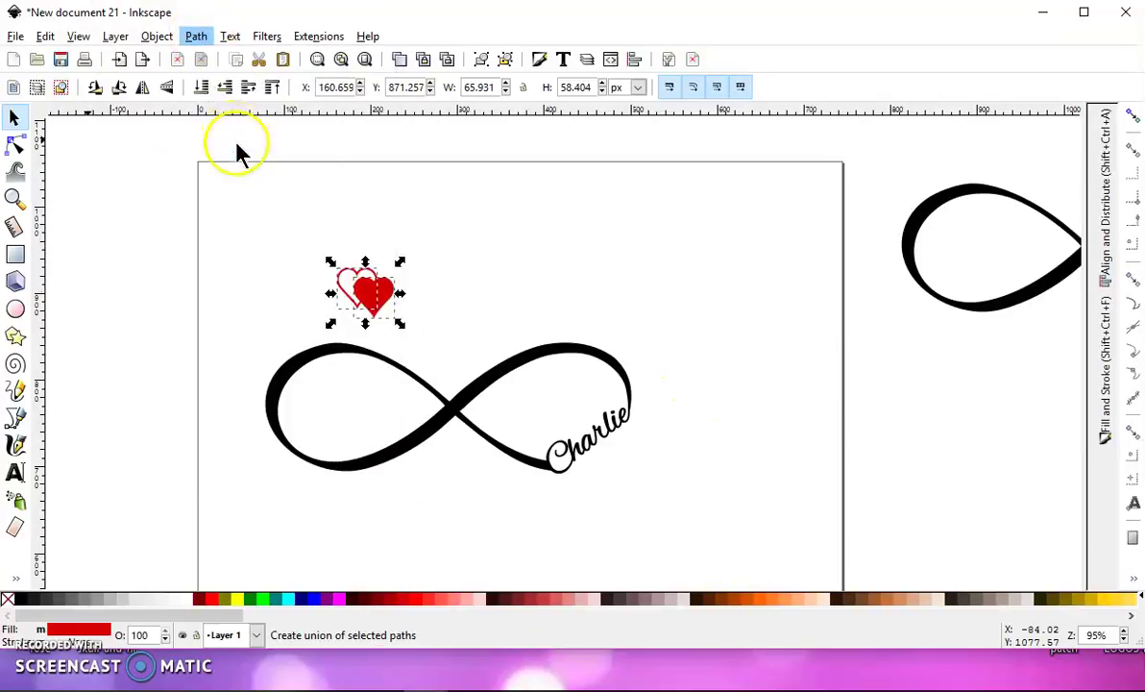
left_click_drag(384, 293, 357, 309)
left_click(345, 364)
Duplicate the heart and rotate one heart of the copy slightly
right_click(335, 357)
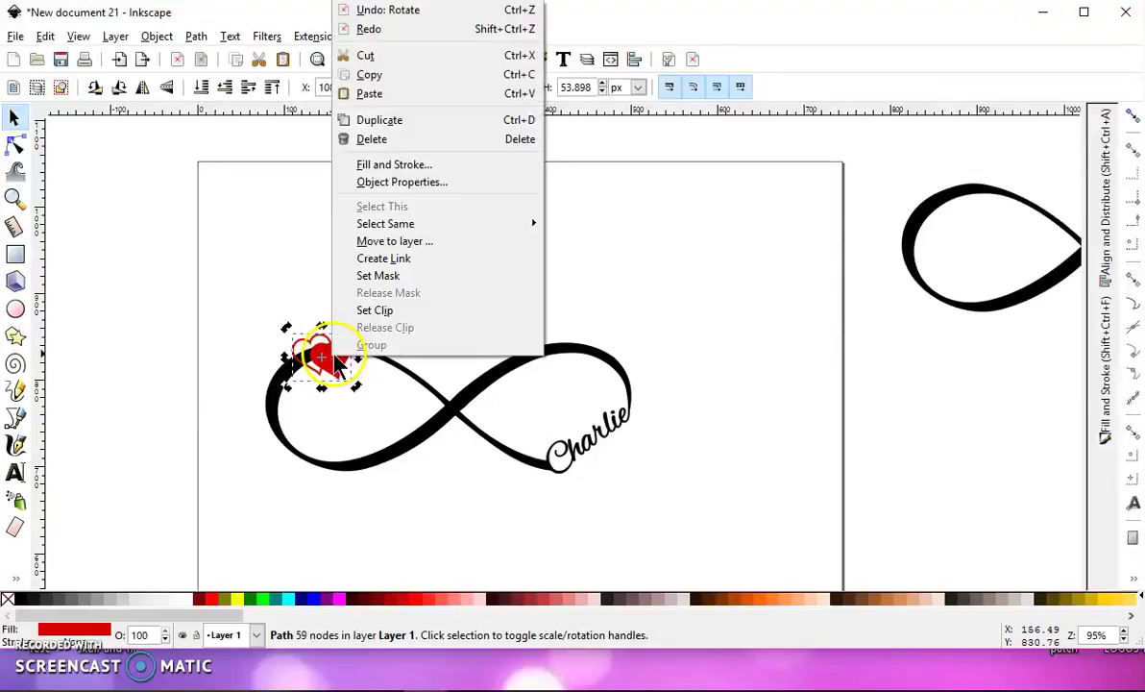
left_click(380, 122)
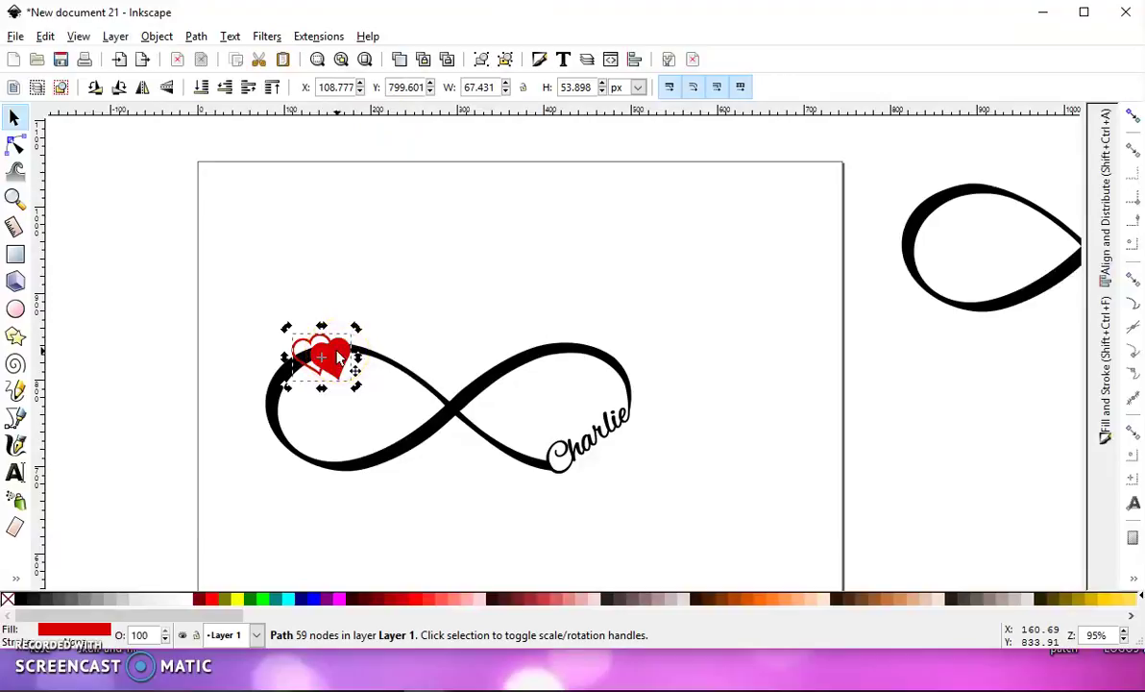
key("ctrl")
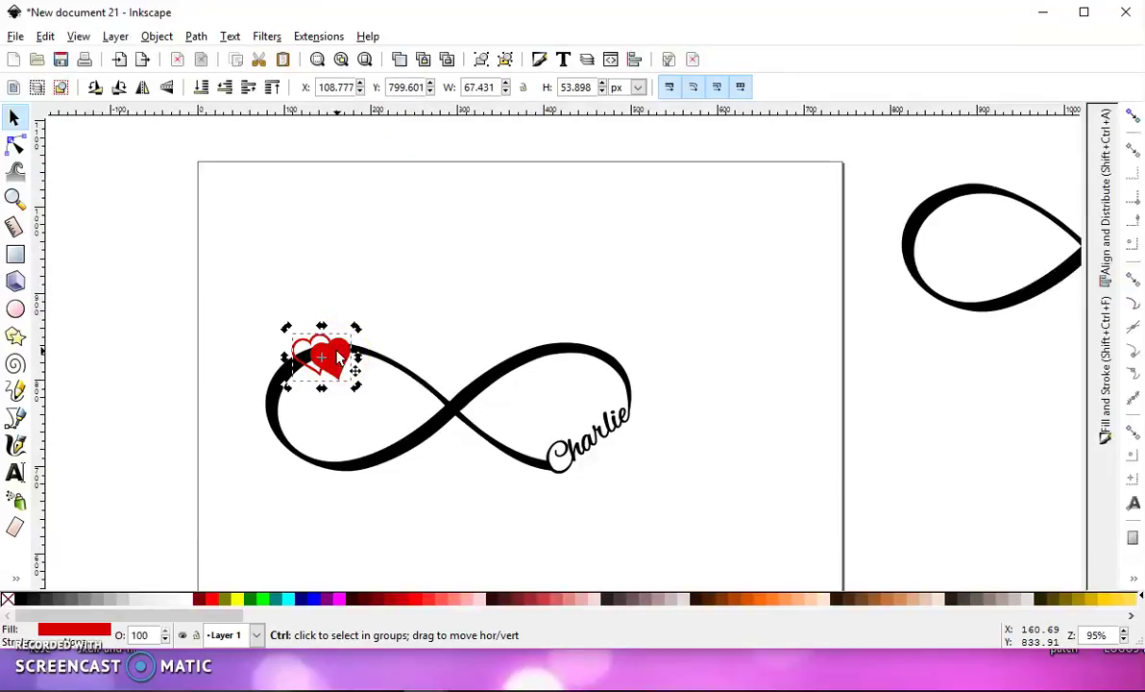
left_click(338, 358, "ctrl")
key("bracketleft")
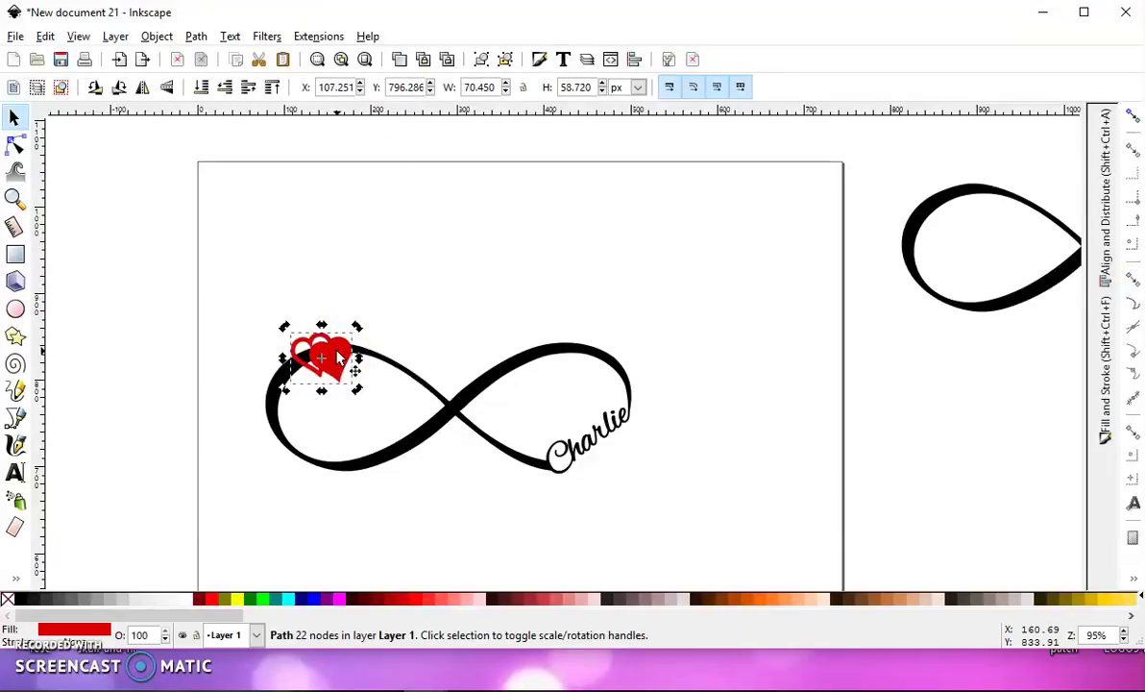
left_click(338, 356)
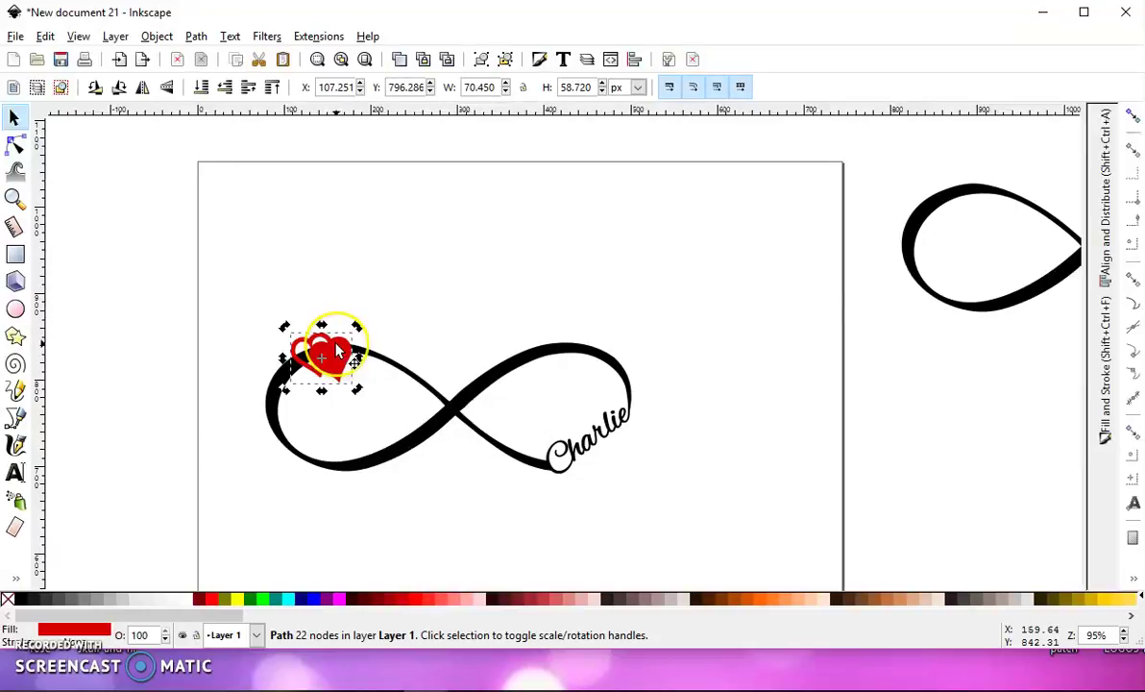
Subtract the heart from the infinity path with Path > Difference, leaving a gap around the hearts
left_click(278, 430, "shift")
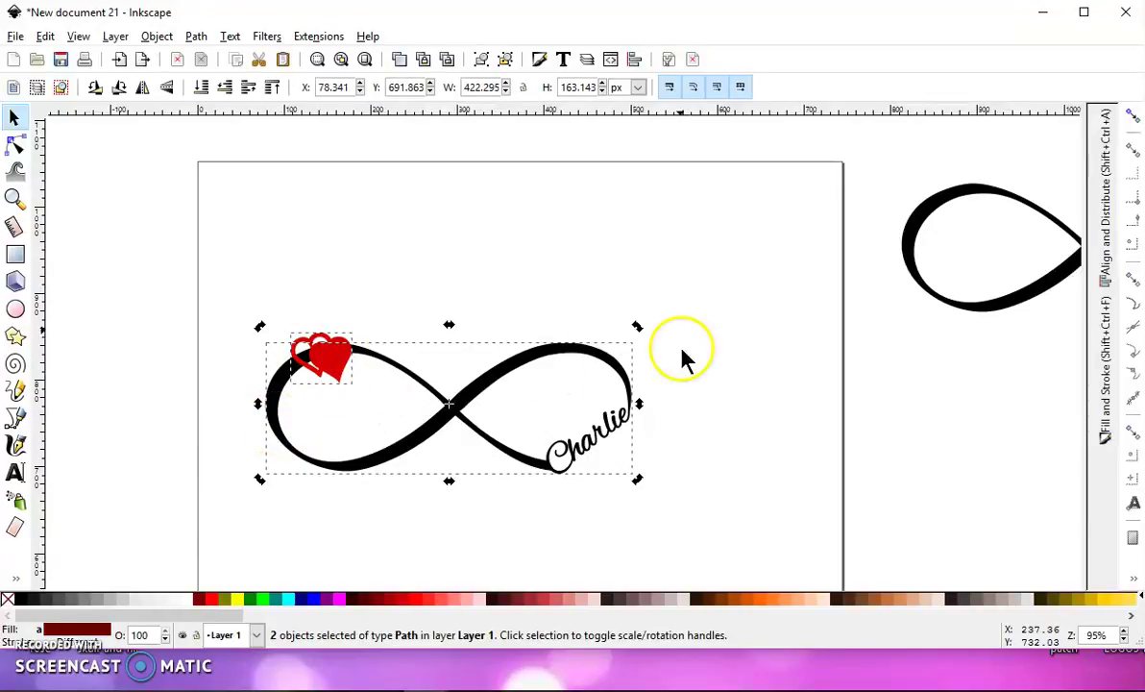
left_click(199, 39)
left_click(233, 166)
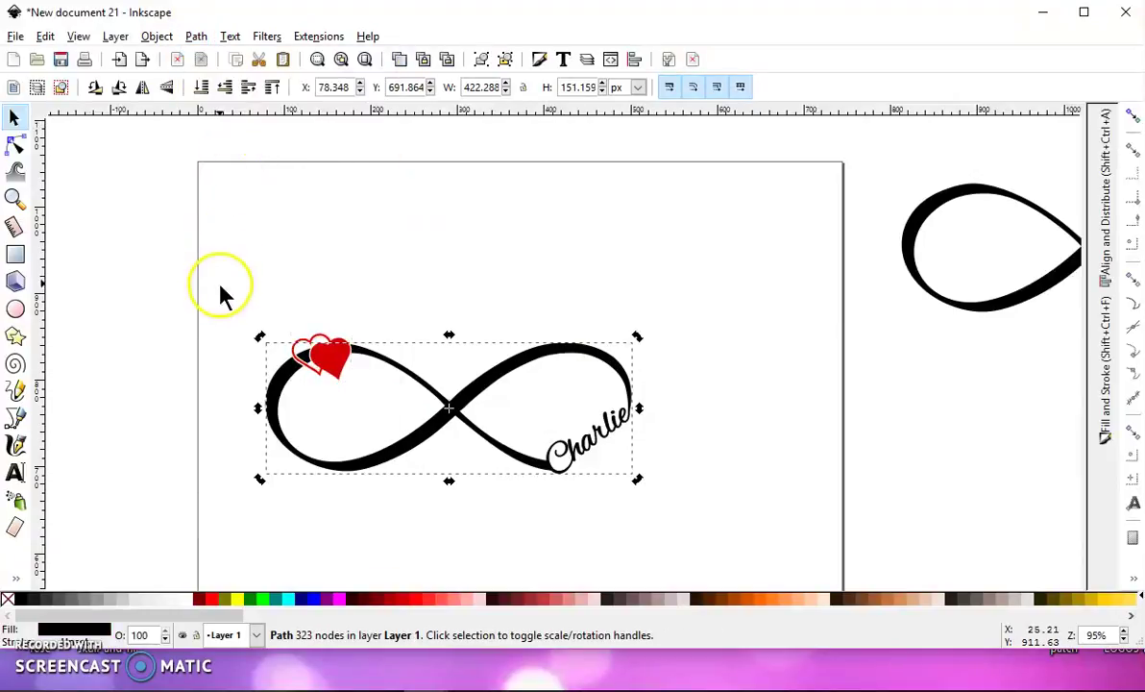
scroll(302, 370, "up", 4)
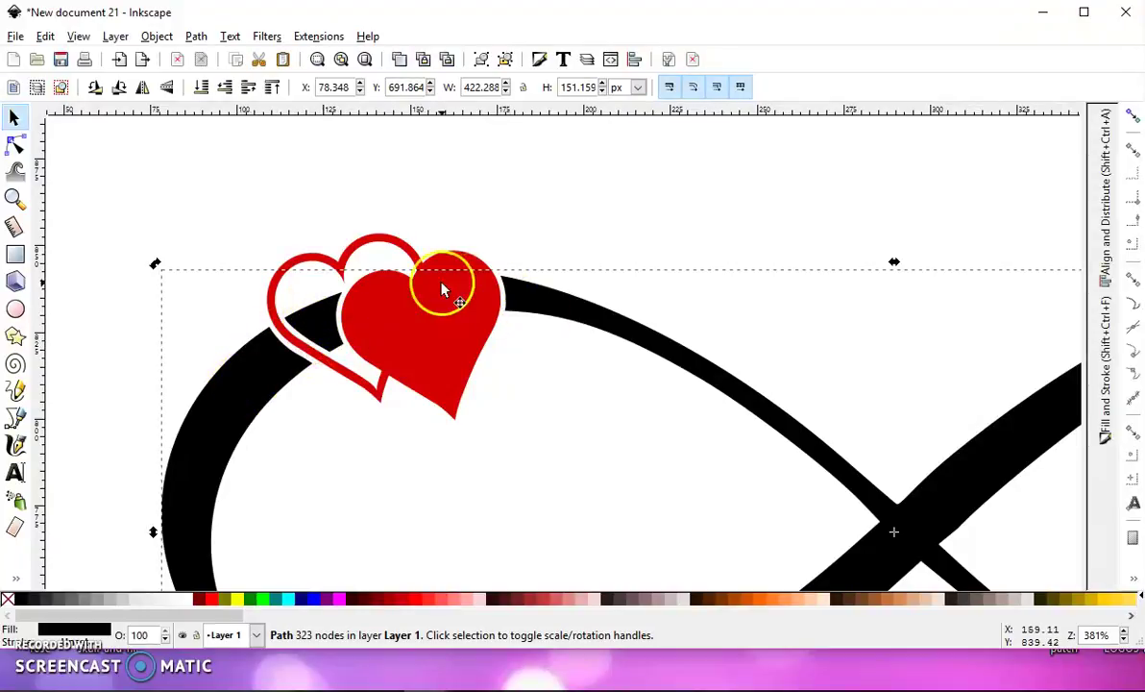
scroll(440, 301, "down", 4)
left_click_drag(573, 411, 501, 388)
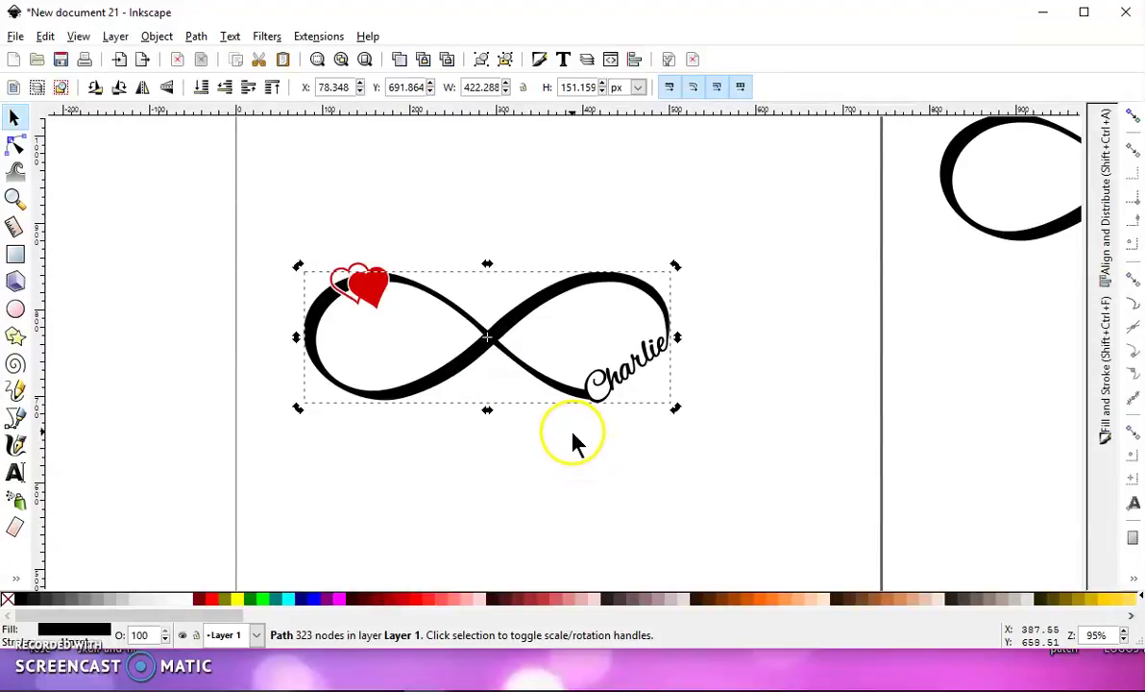
scroll(574, 442, "down", 4)
scroll(545, 376, "up", 1)
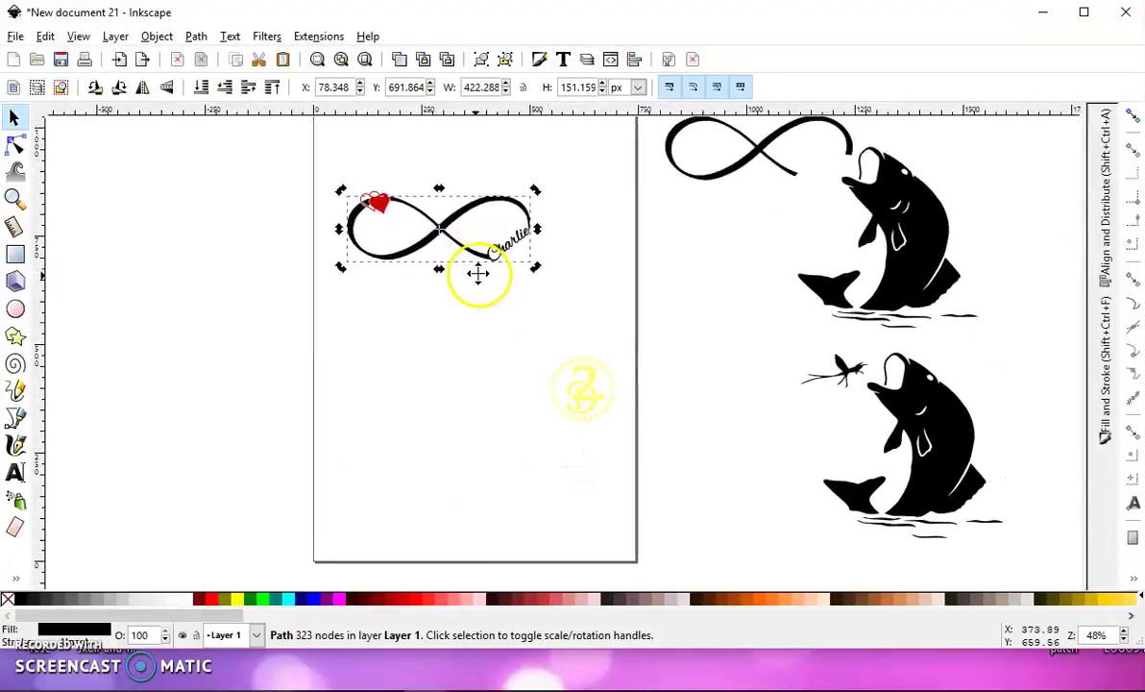
left_click_drag(477, 274, 465, 289)
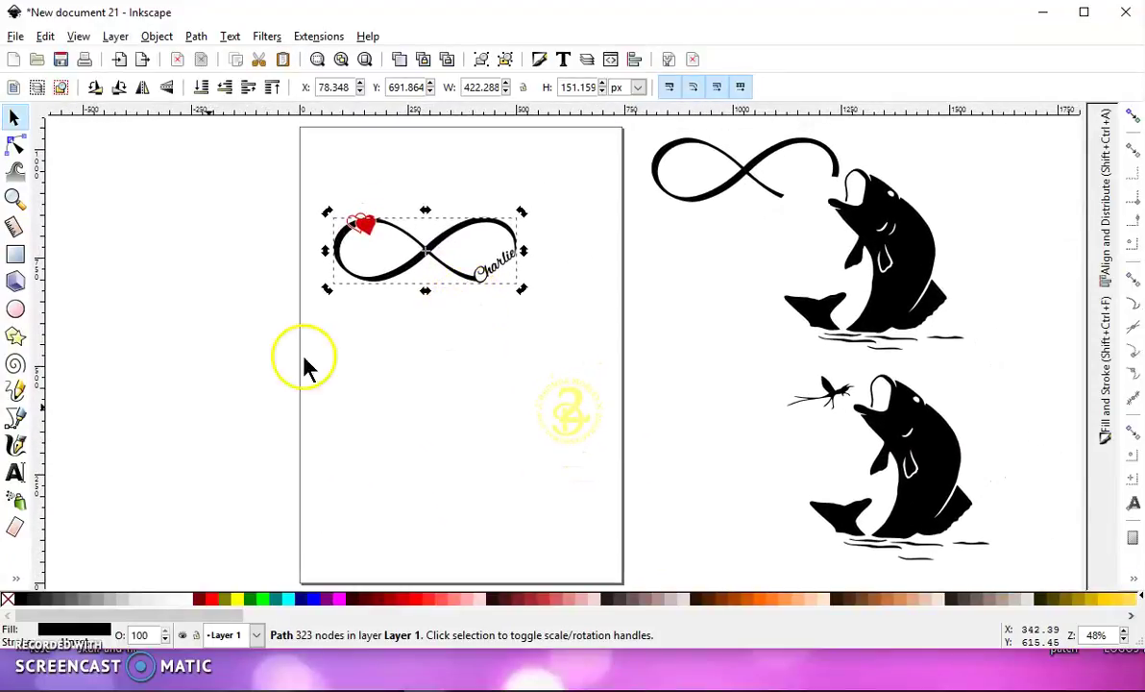